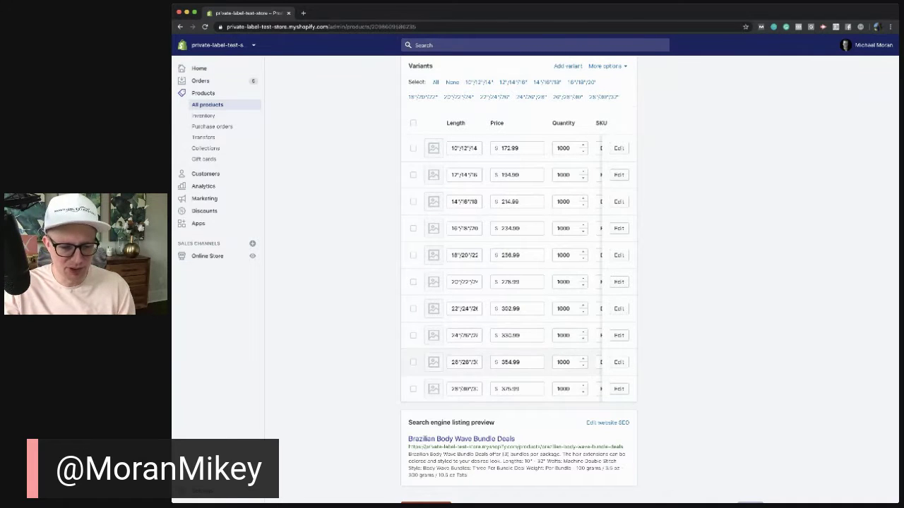
Review the Brazilian Body Wave Bundle Deals product page, including its description, media and the prices of its length variants.
scroll(519, 282, up, 5)
scroll(519, 282, down, 2)
scroll(519, 282, down, 3)
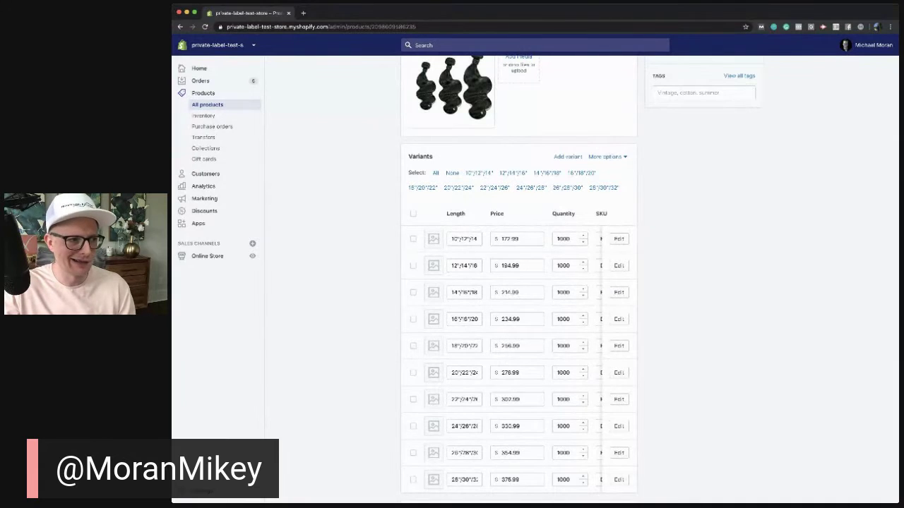
scroll(519, 282, up, 1)
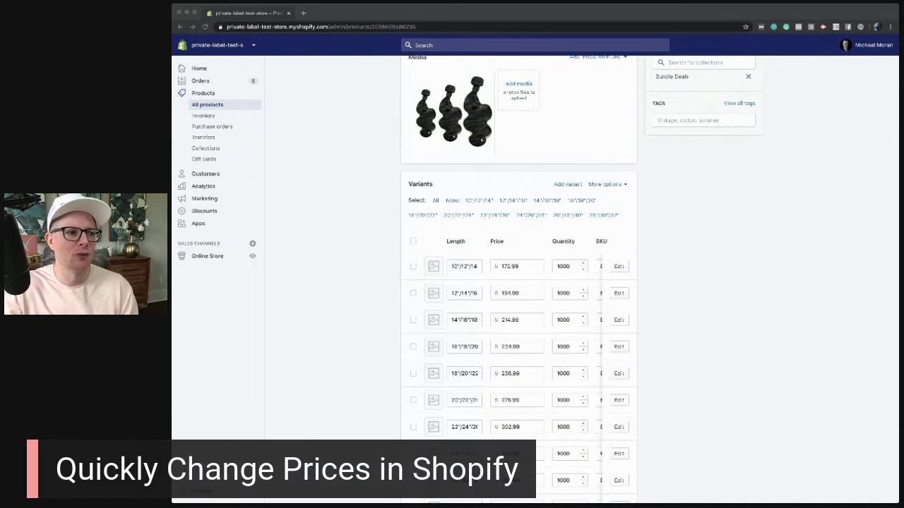
scroll(519, 282, up, 5)
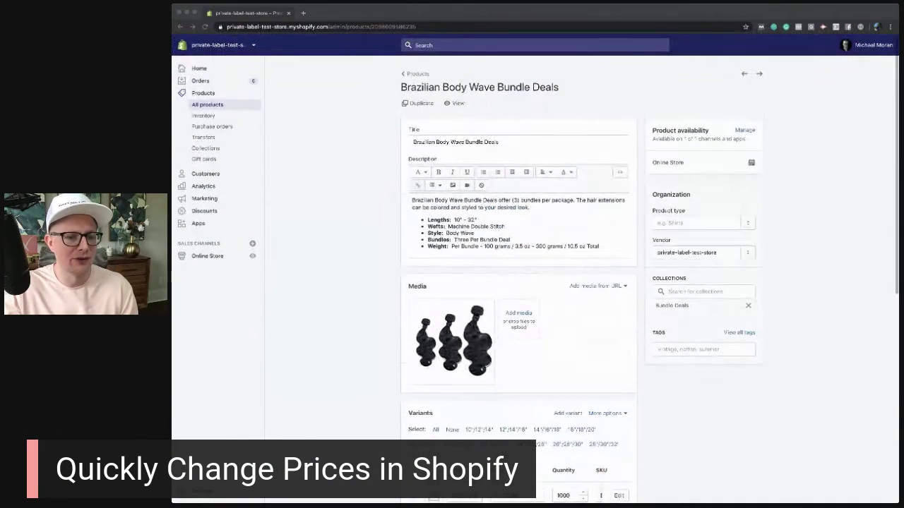
scroll(519, 283, down, 8)
scroll(519, 282, up, 8)
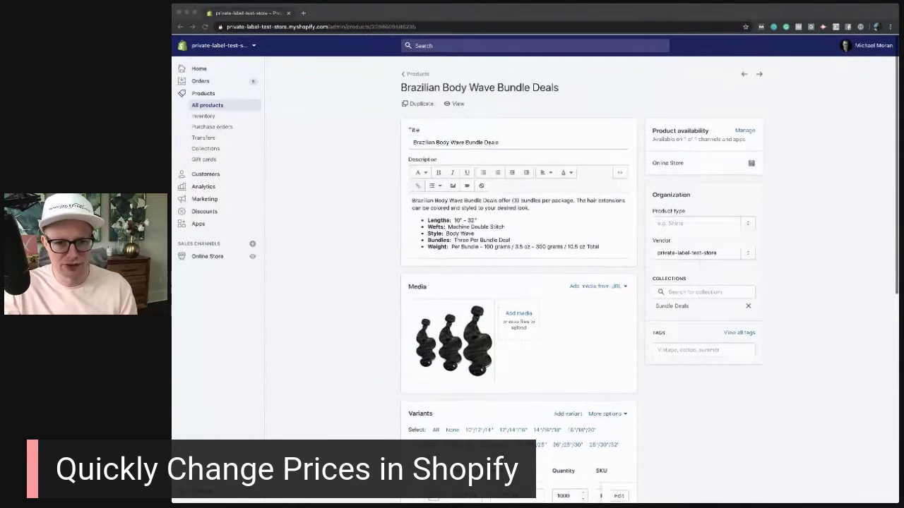
key(super+Tab)
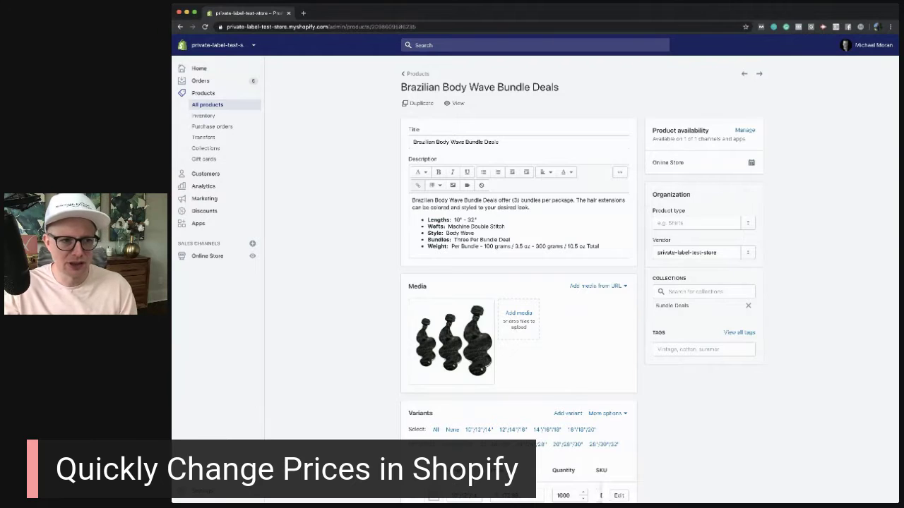
Filter the full product list by "bundle deals" and open all matching products in the bulk editor.
click(207, 105)
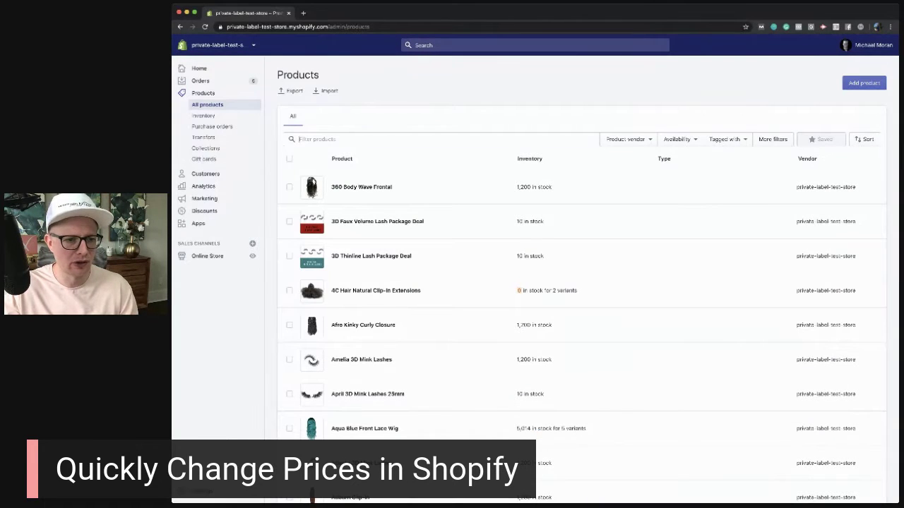
text(bundle deals)
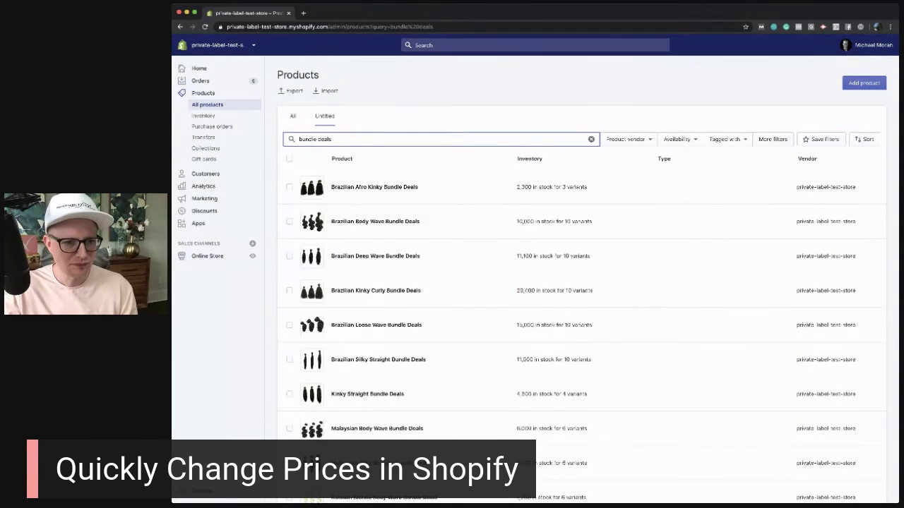
scroll(536, 282, down, 3)
scroll(535, 282, up, 3)
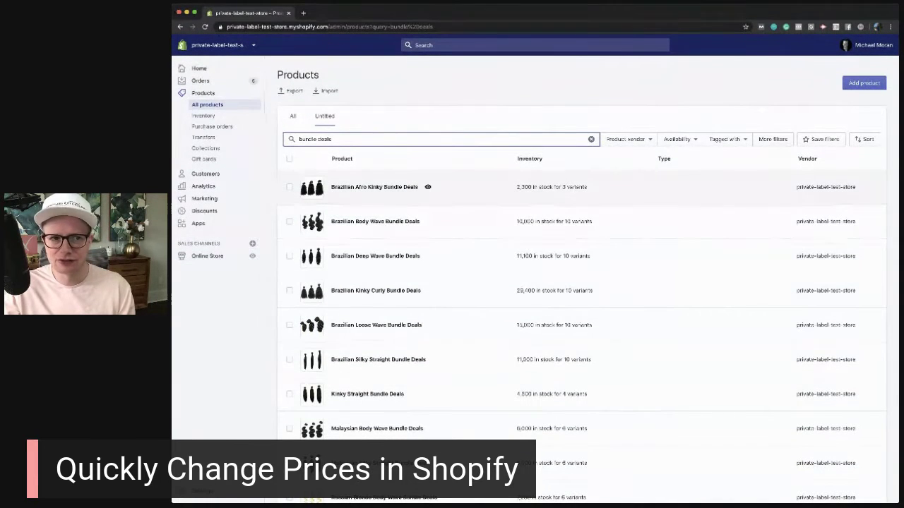
click(332, 139)
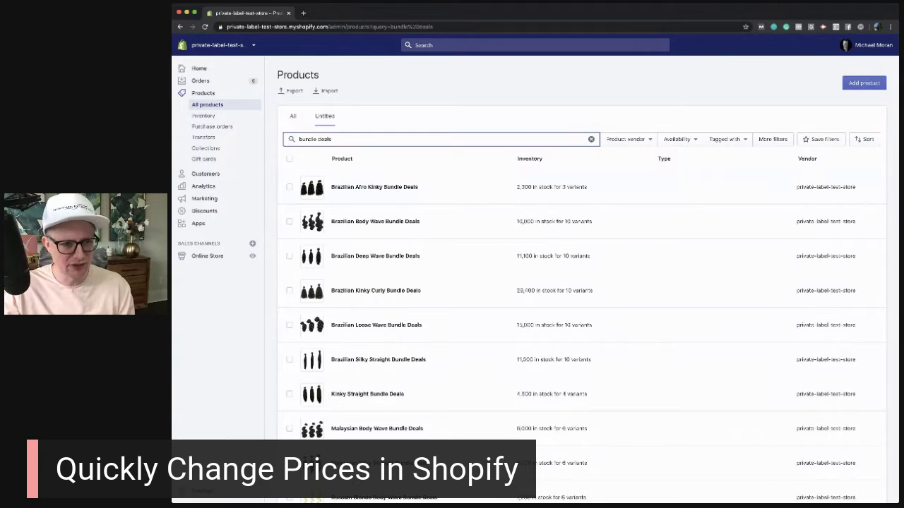
click(289, 159)
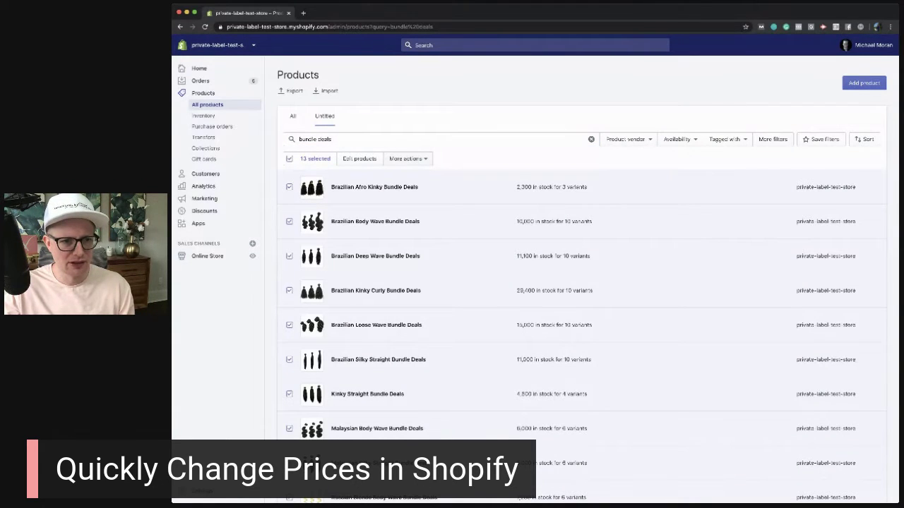
click(360, 159)
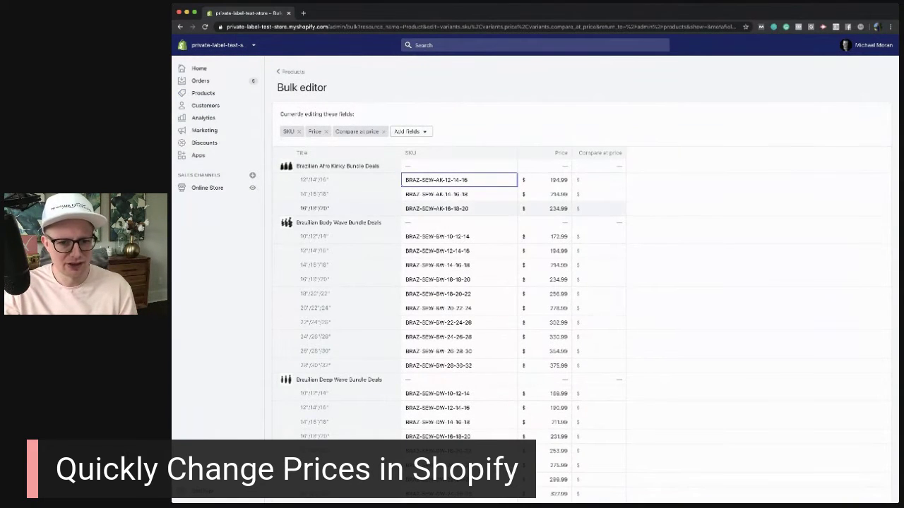
Set the price of the 12"/14"/16" variant of Brazilian Afro Kinky Bundle Deals to 199.99 and save the change.
scroll(578, 282, down, 2)
scroll(536, 283, down, 15)
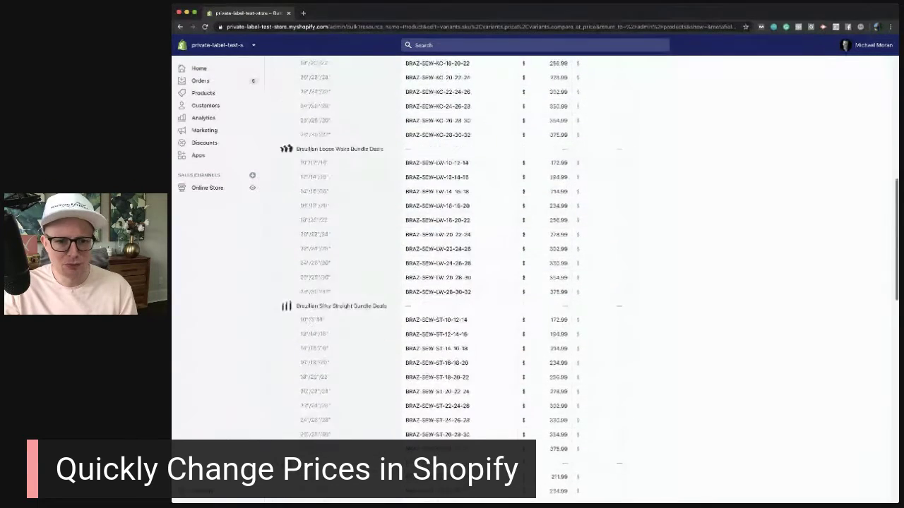
scroll(537, 283, down, 10)
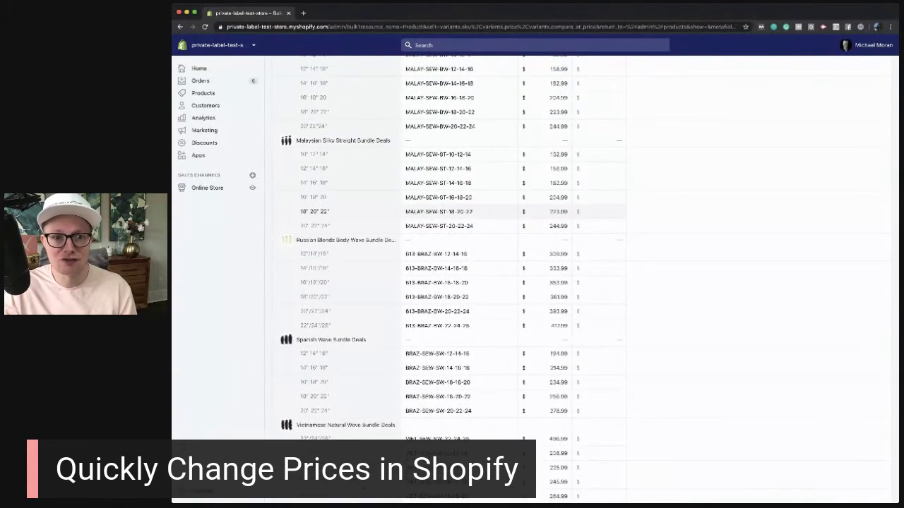
scroll(579, 283, up, 20)
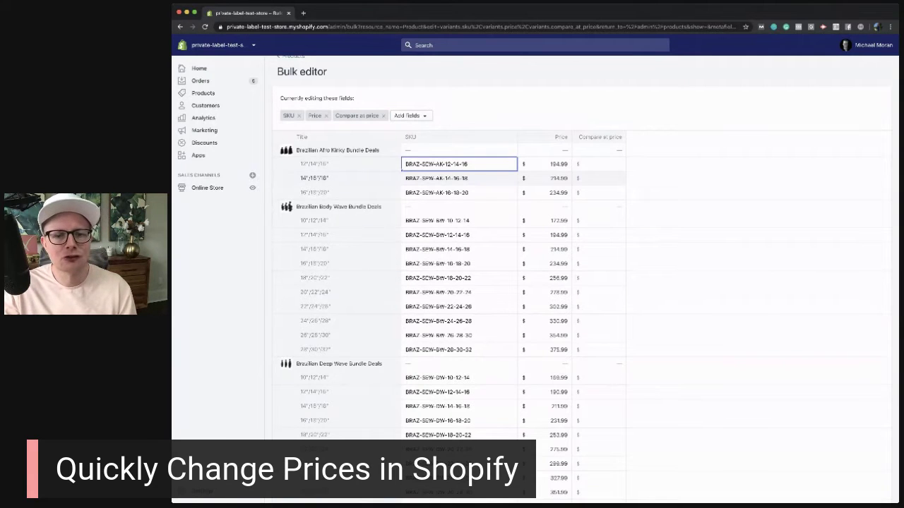
scroll(537, 282, down, 20)
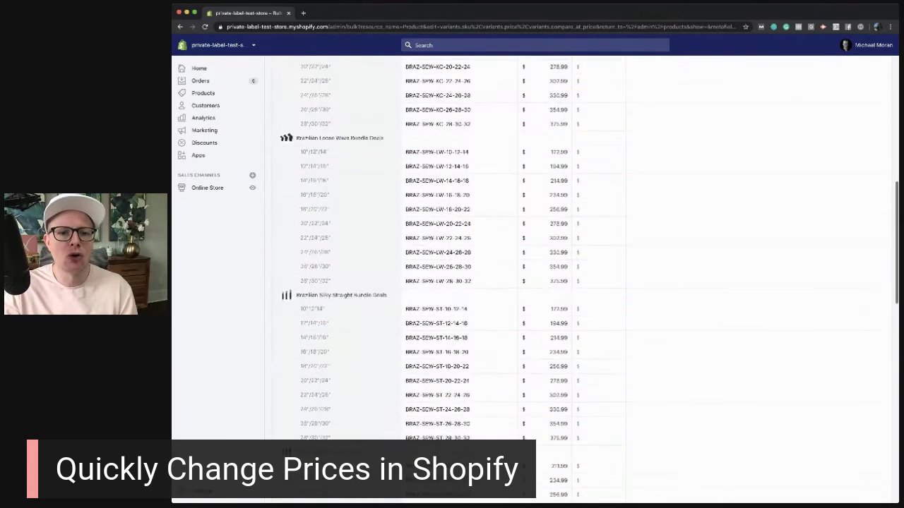
scroll(536, 283, up, 20)
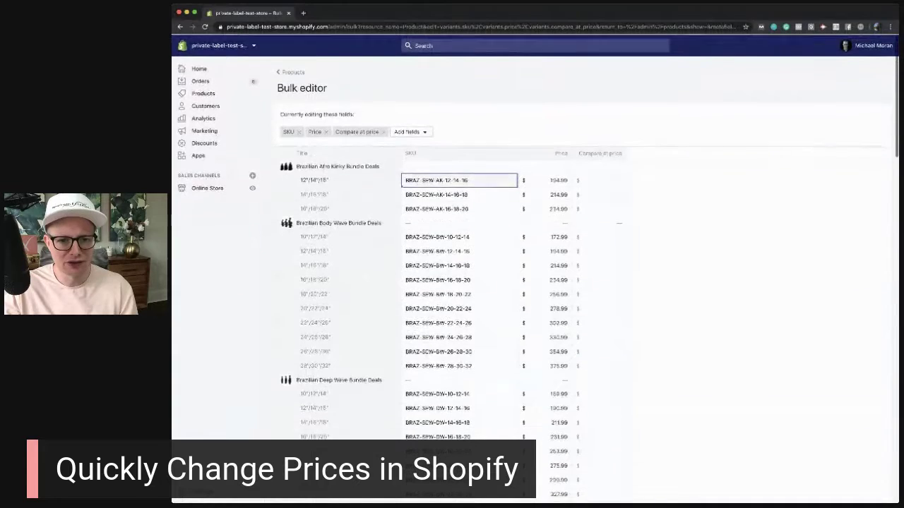
click(543, 180)
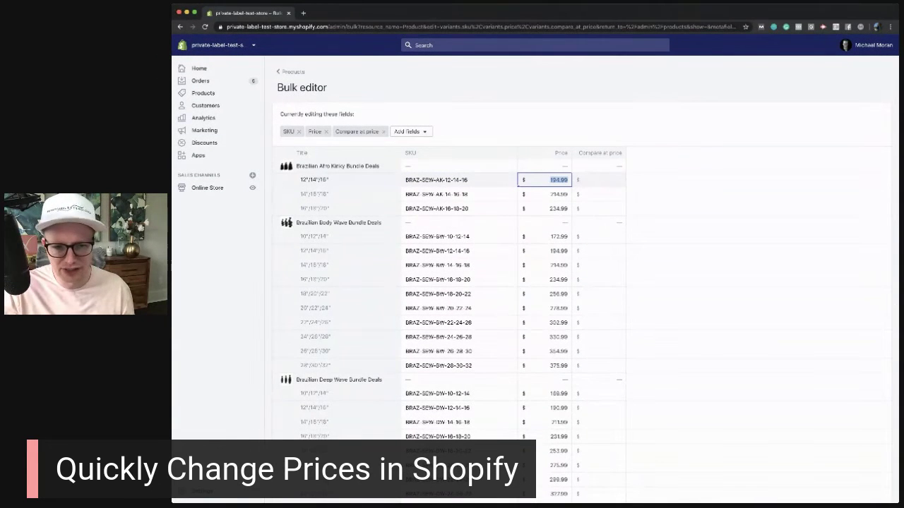
text(199.99)
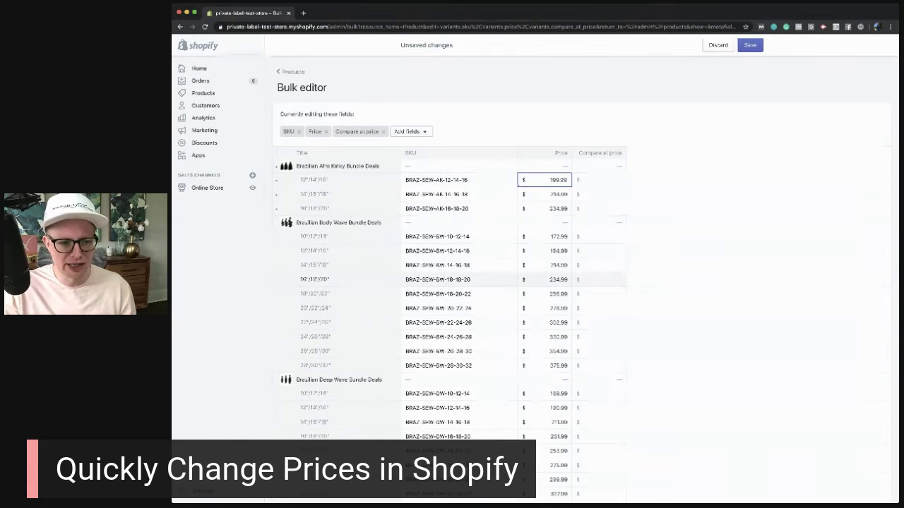
scroll(579, 283, down, 5)
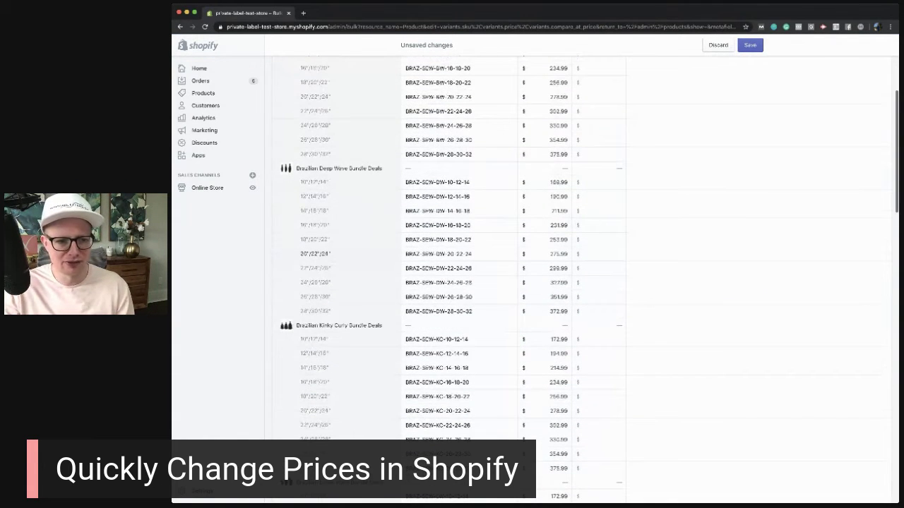
scroll(579, 283, up, 5)
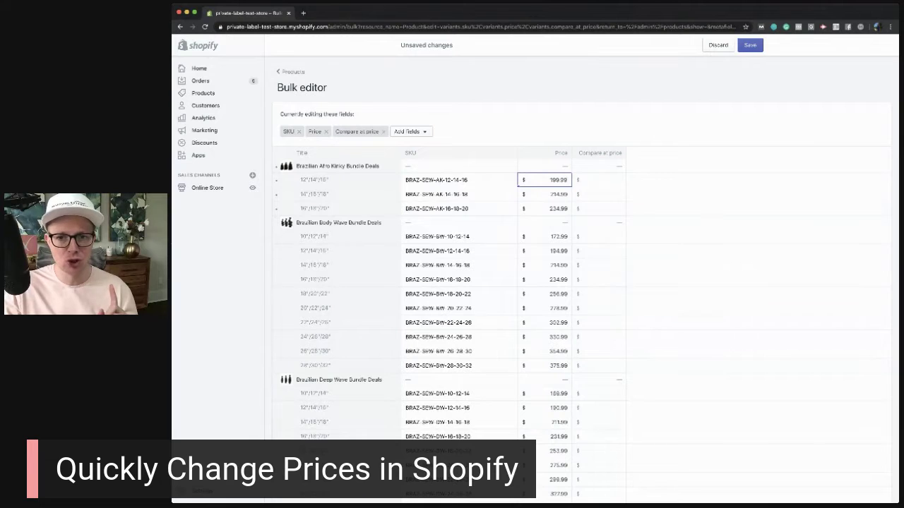
click(750, 44)
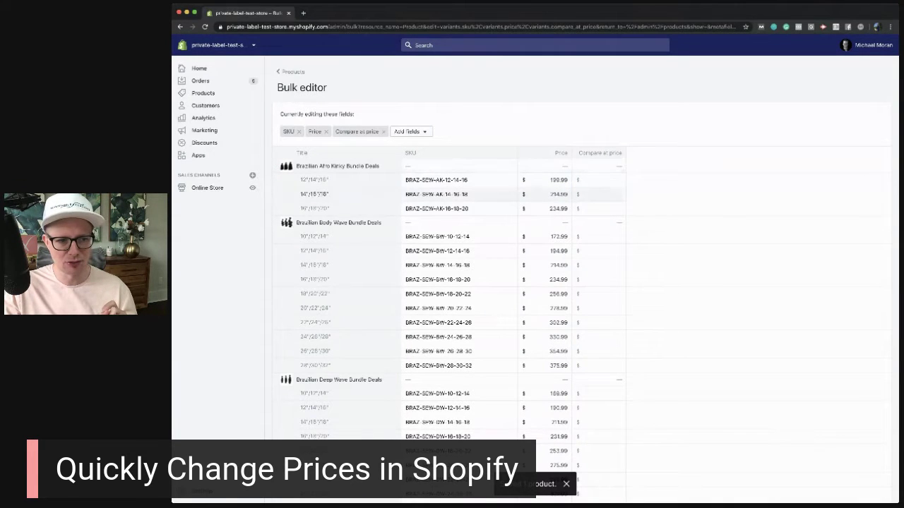
Look through the SKUs and variant prices of all the bundle deal products in the bulk editor.
scroll(534, 279, down, 10)
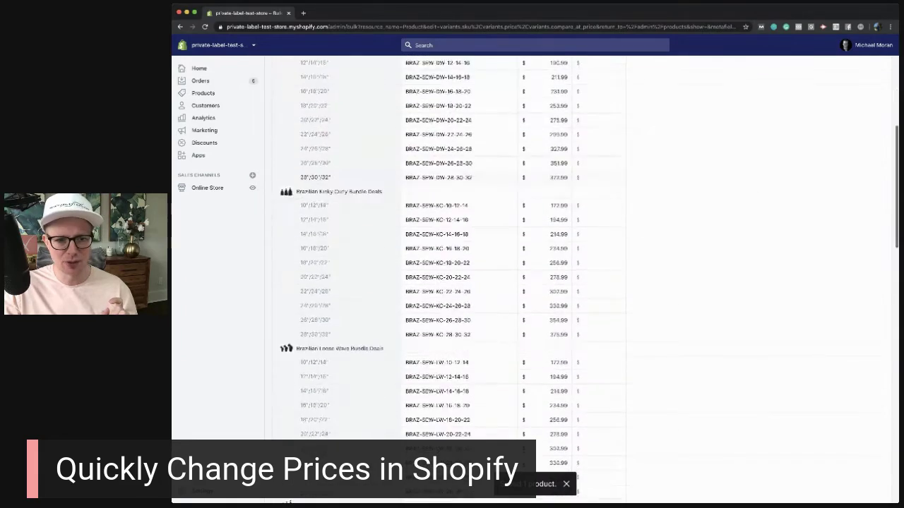
scroll(534, 279, down, 10)
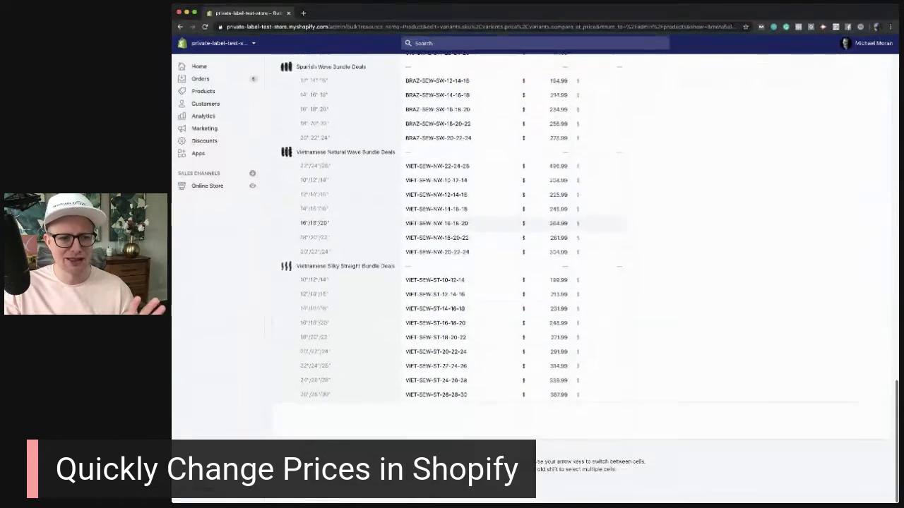
scroll(535, 279, up, 10)
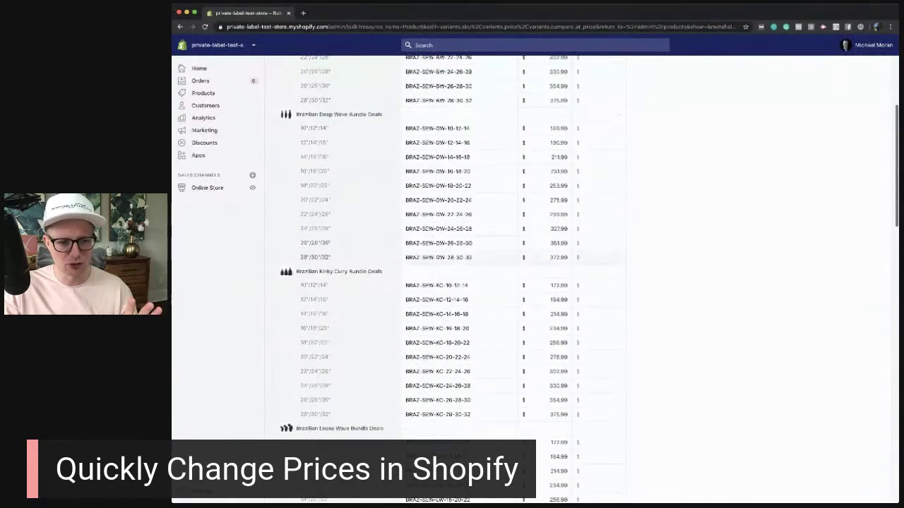
scroll(534, 279, down, 10)
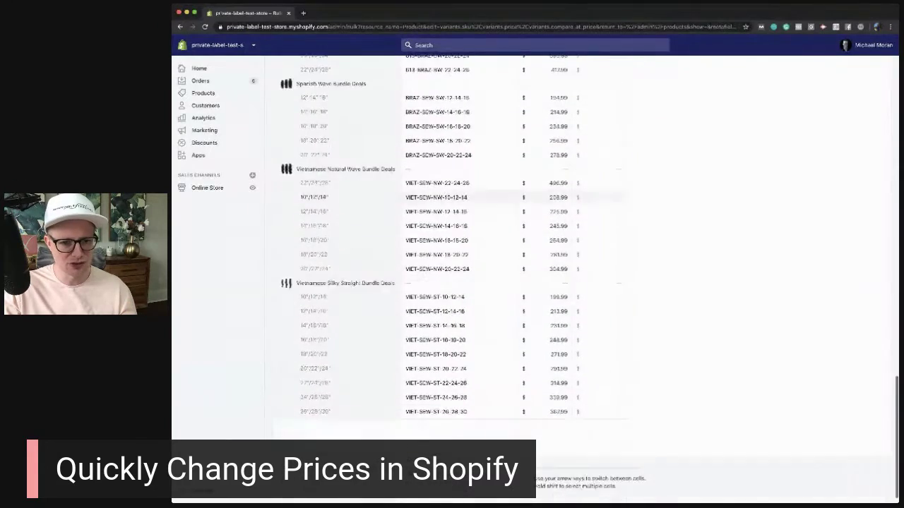
scroll(534, 279, up, 10)
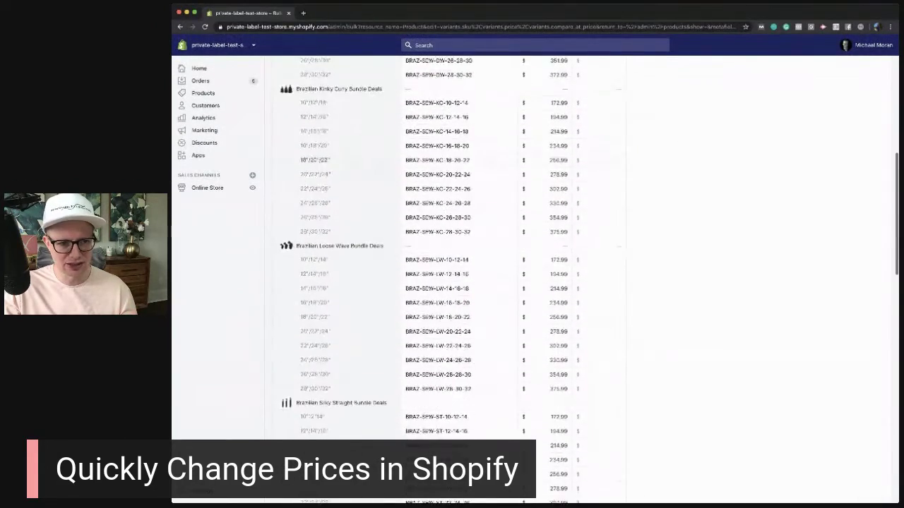
scroll(452, 279, down, 6)
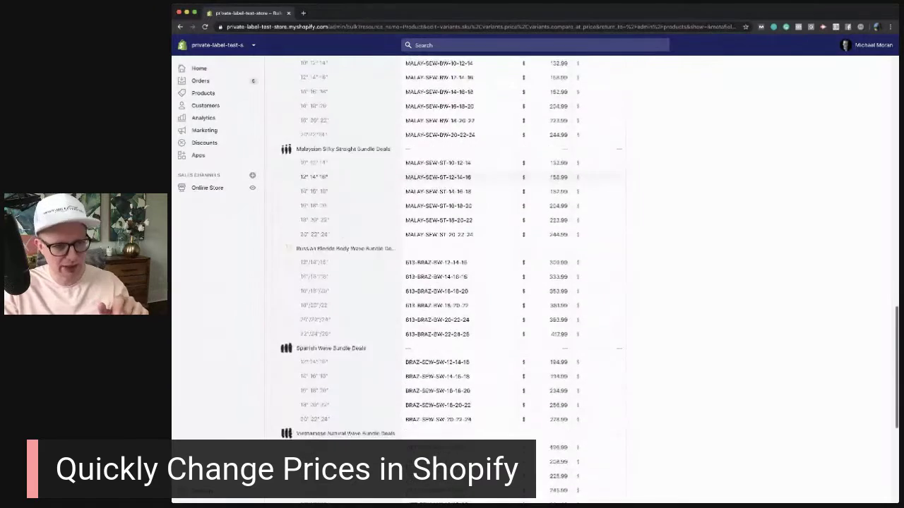
scroll(452, 278, down, 4)
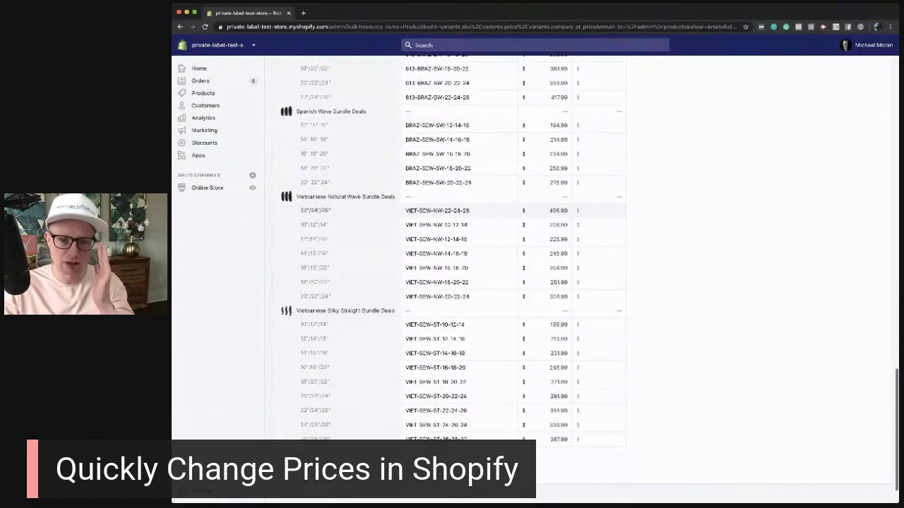
scroll(452, 278, up, 10)
scroll(535, 279, up, 10)
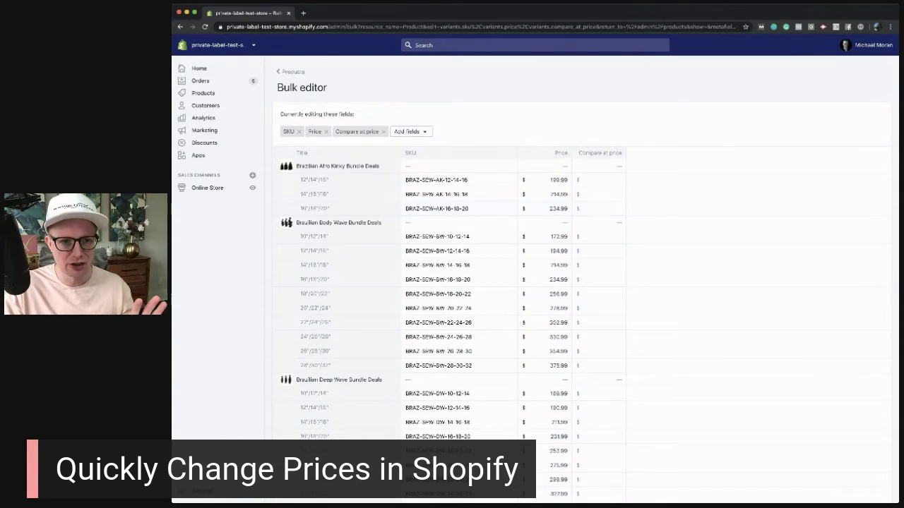
Add the Page title and Meta description fields to the bulk editor and remove the SKU and Compare at price fields.
click(411, 131)
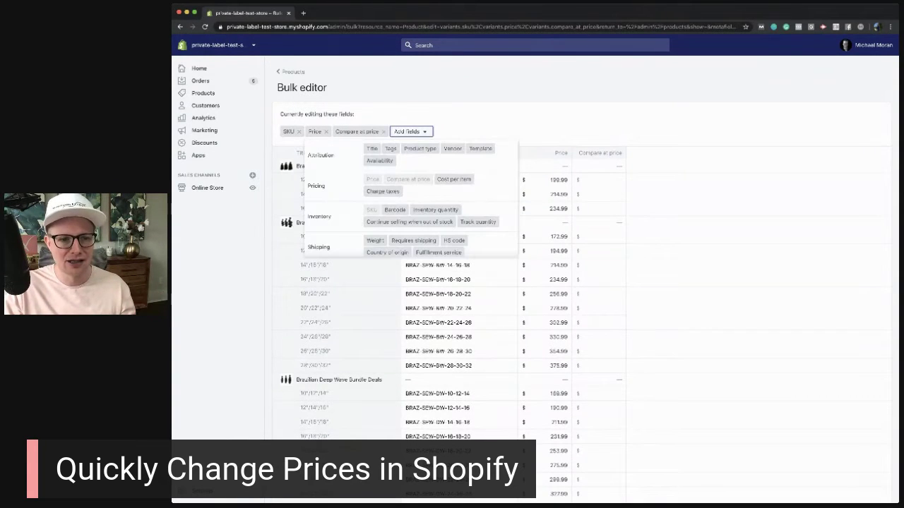
scroll(410, 197, down, 1)
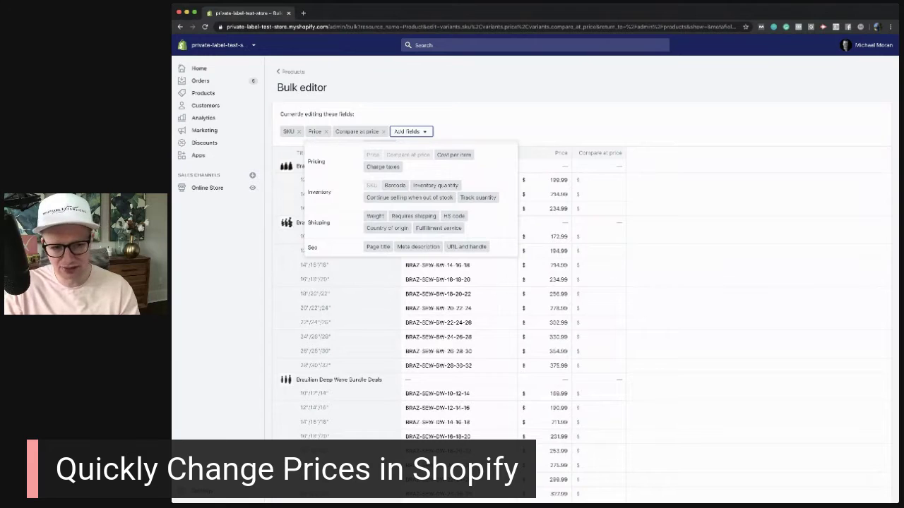
click(378, 247)
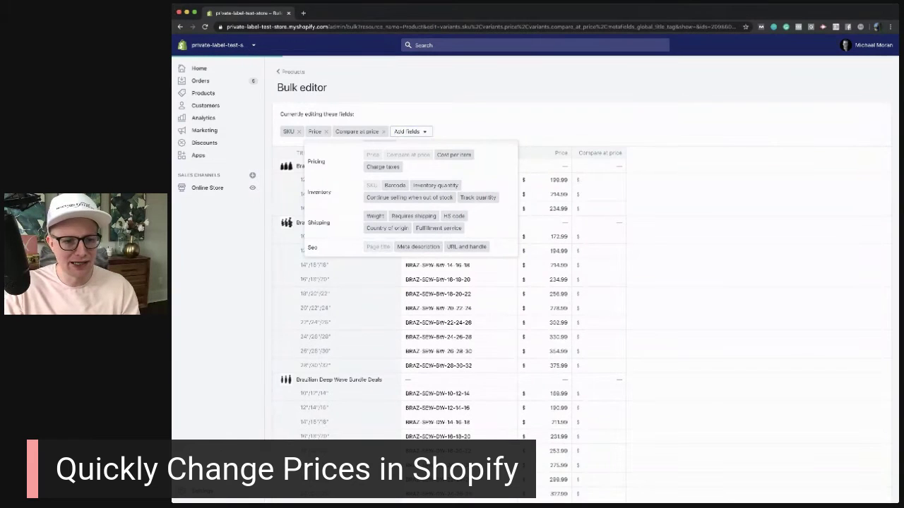
click(418, 246)
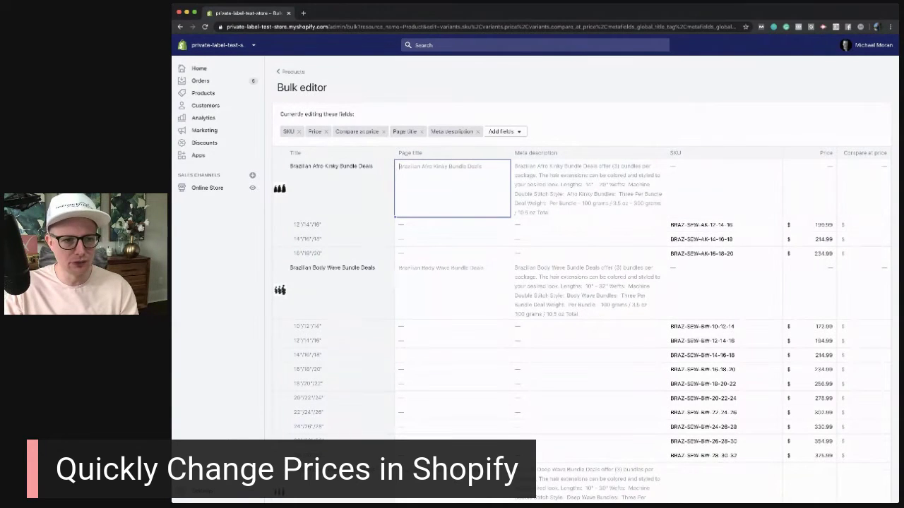
click(299, 131)
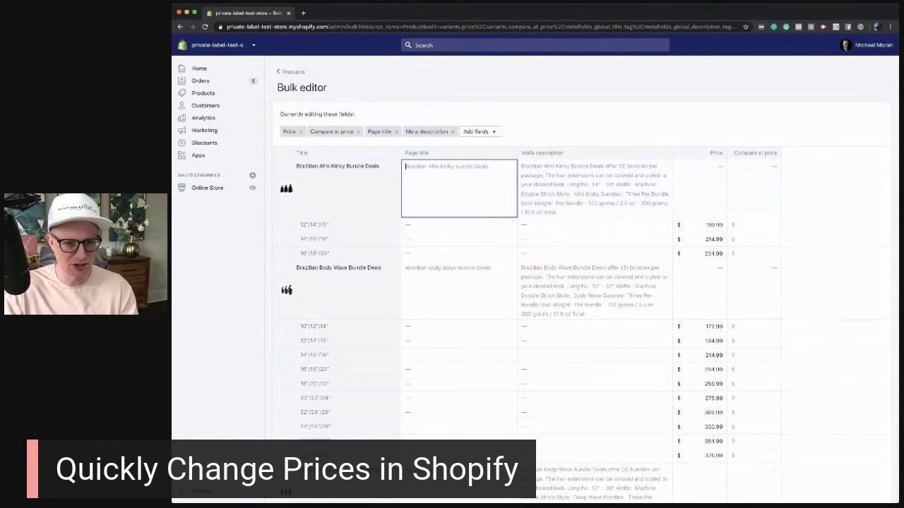
click(358, 131)
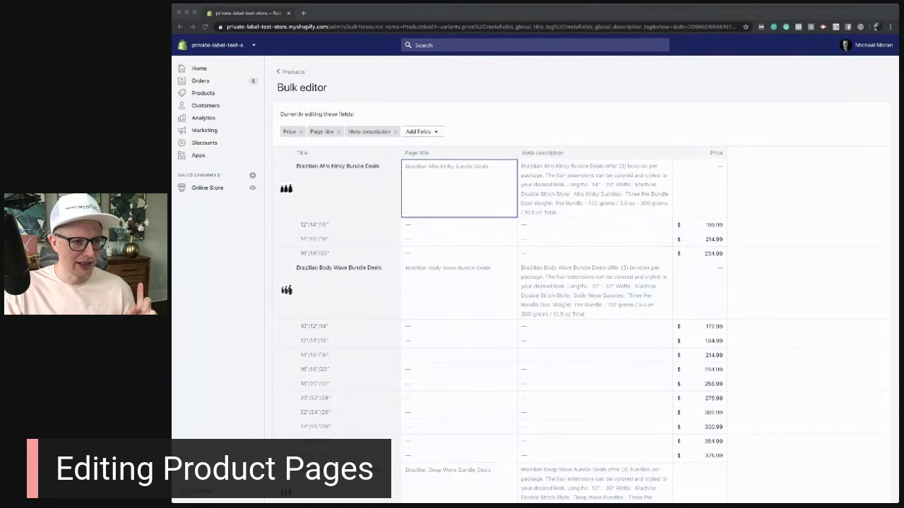
Leave the bulk editor and open the product page of Brazilian Deep Wave Bundle Deals from the full product list.
click(203, 92)
click(203, 93)
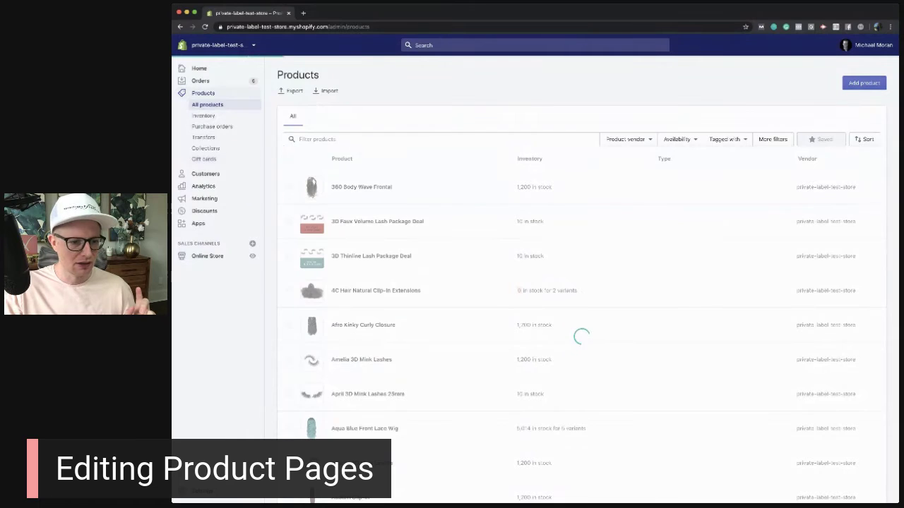
scroll(581, 283, down, 2)
scroll(581, 282, down, 15)
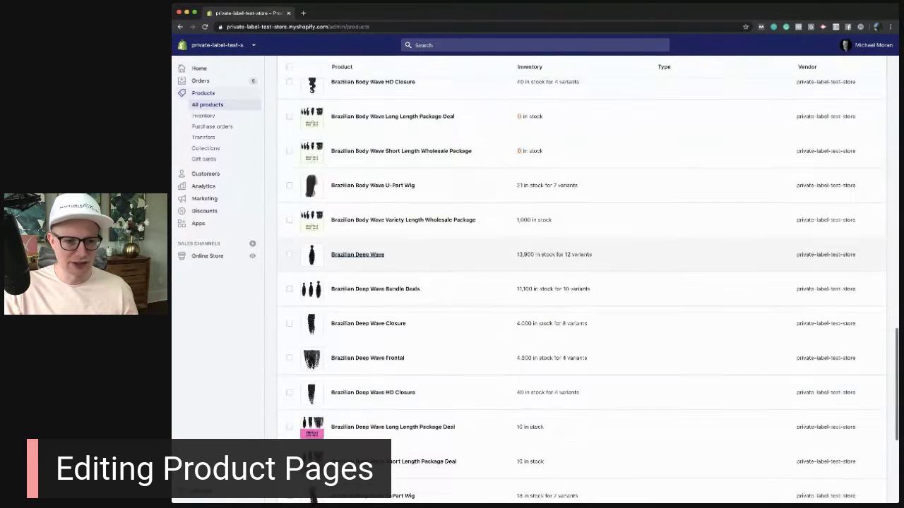
click(428, 289)
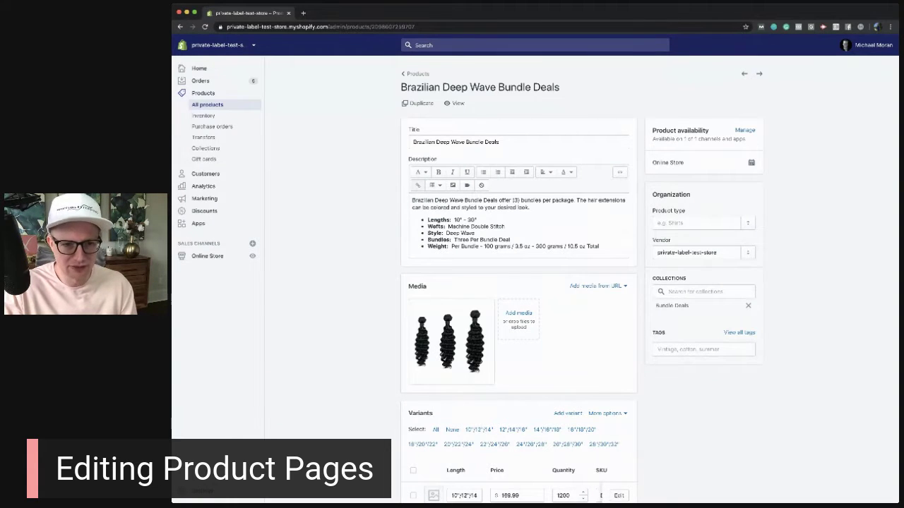
scroll(518, 282, down, 1)
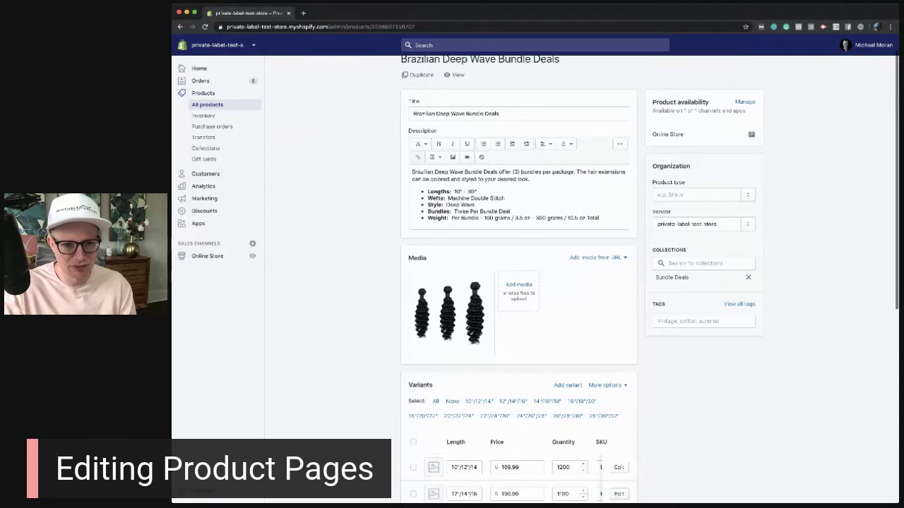
scroll(519, 283, up, 1)
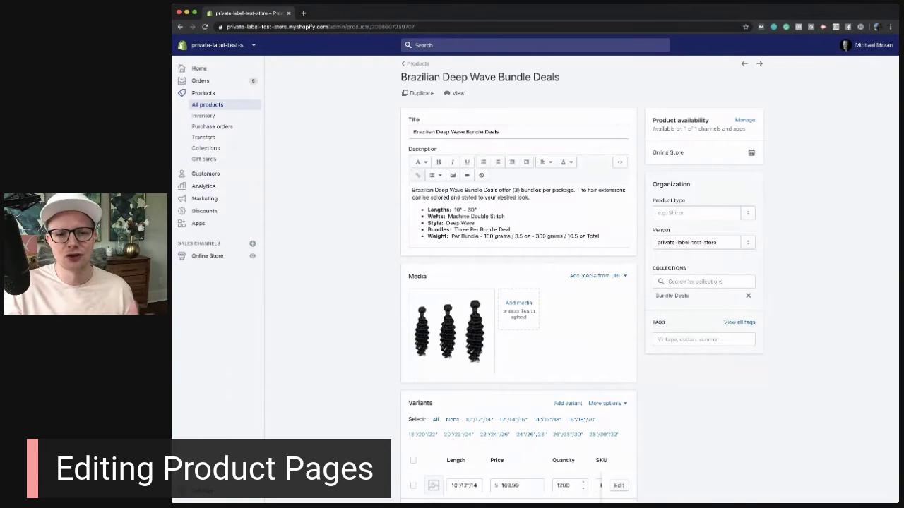
Try making room for a video with a blank line above the product description.
click(412, 190)
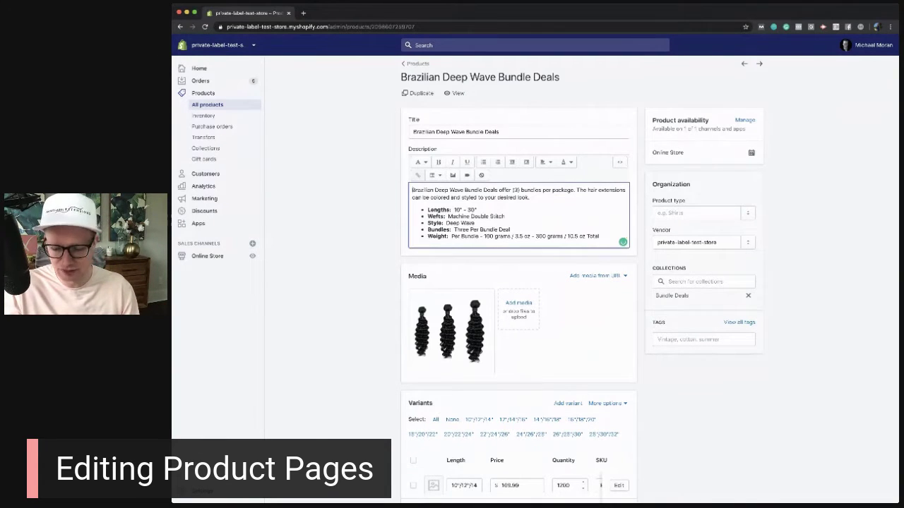
key(Return)
key(Up)
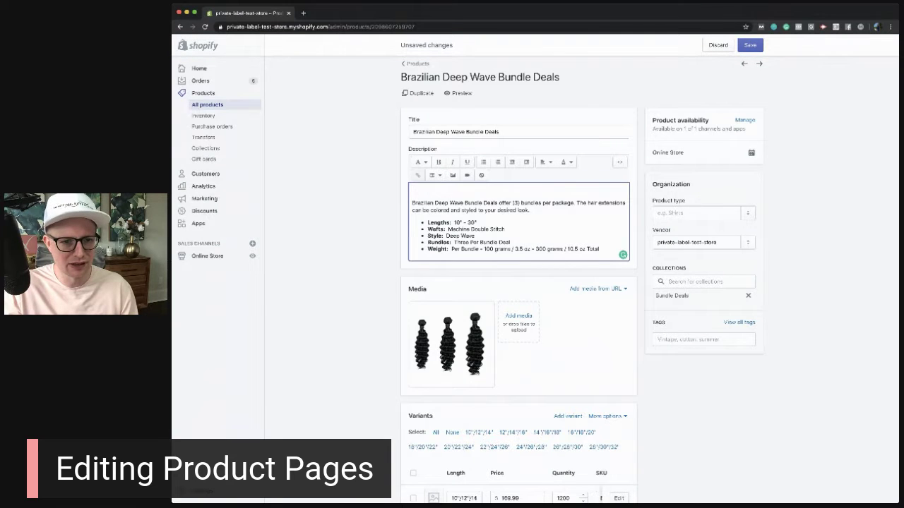
click(467, 175)
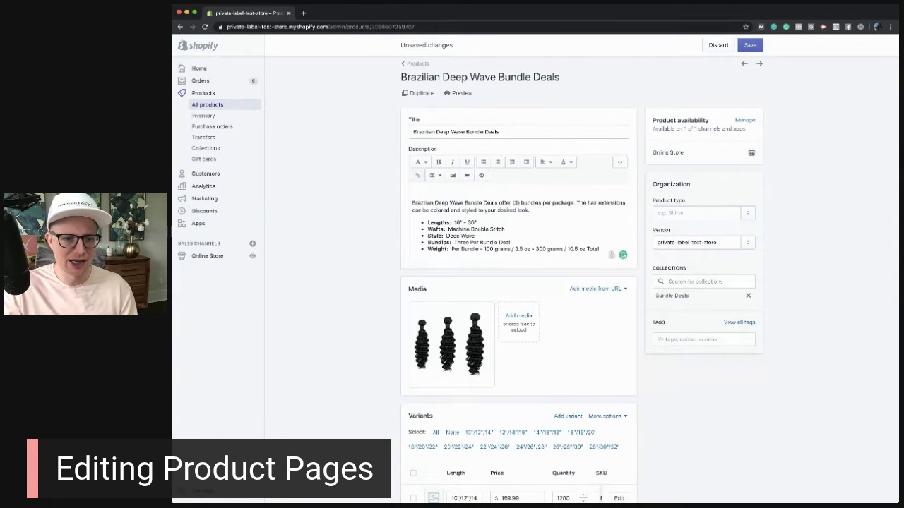
click(412, 202)
key(BackSpace)
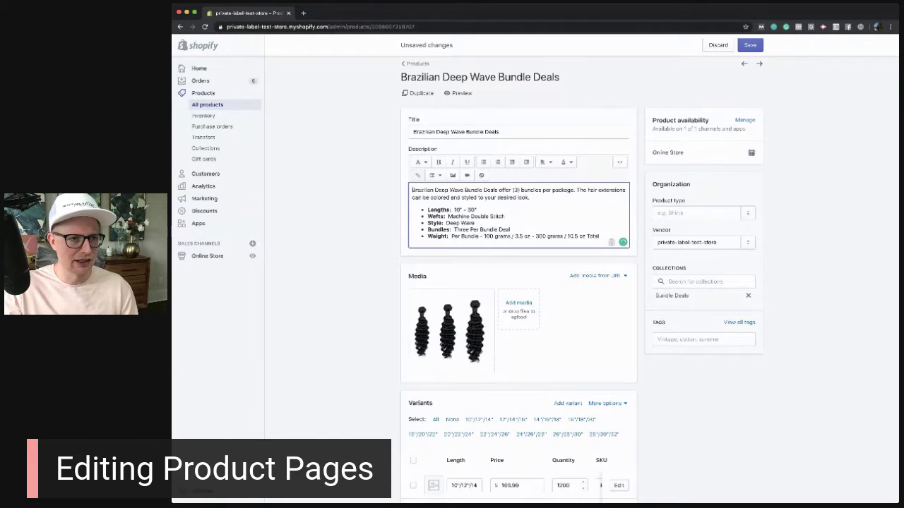
Open privatelabelextensions.com in a new browser tab and go to its 3D Minks 25MM lashes collection.
click(303, 13)
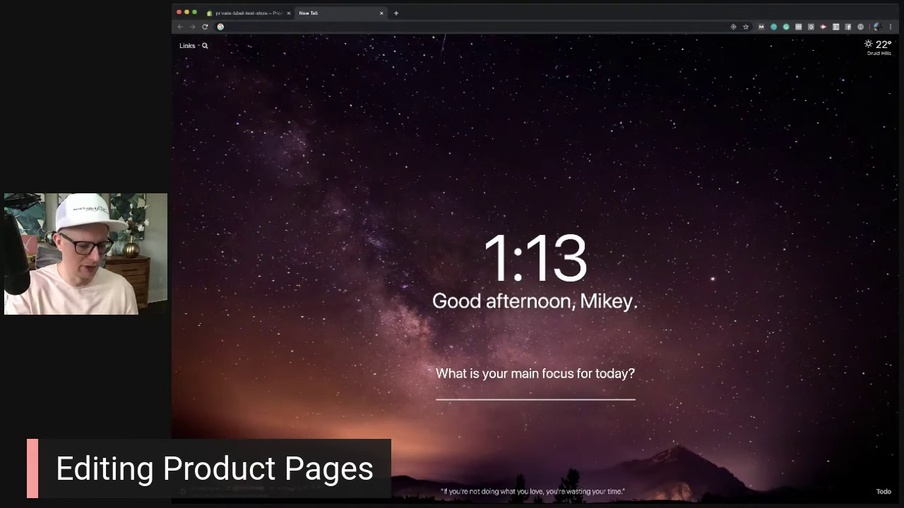
text(privatelabelextensions.com)
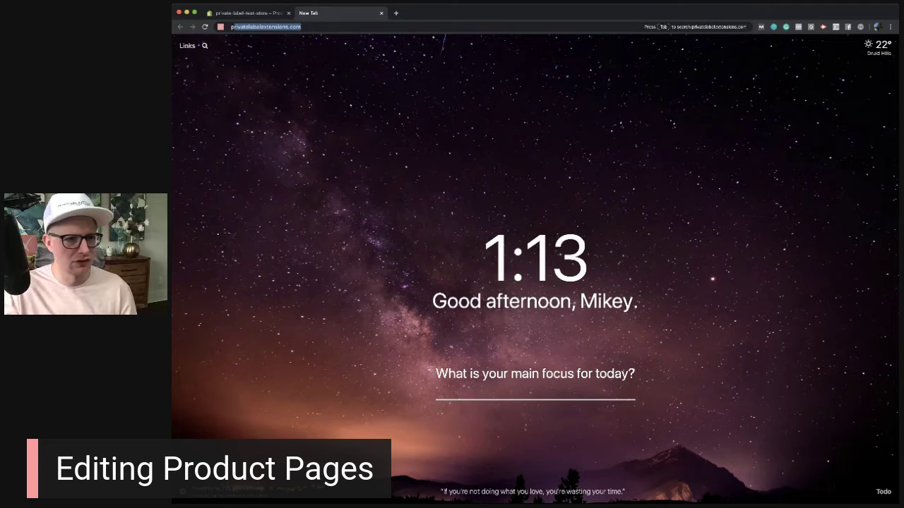
key(Return)
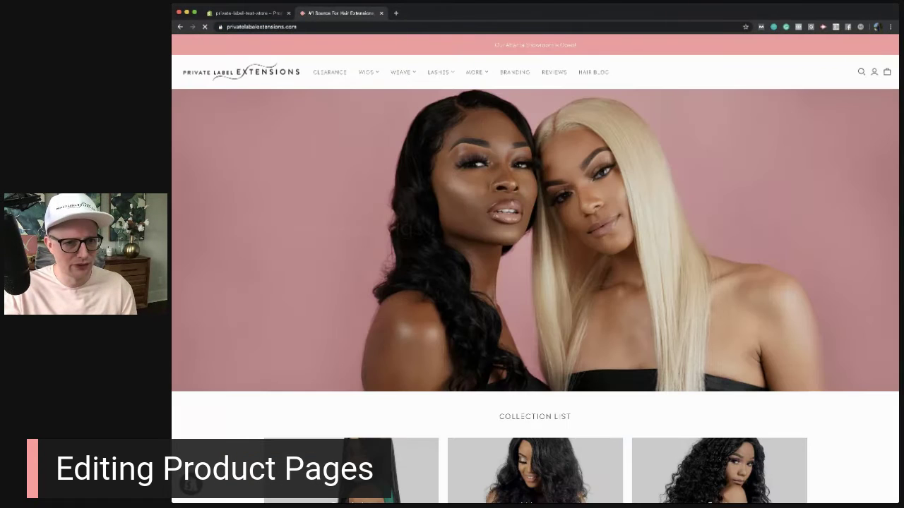
mouse_move(441, 72)
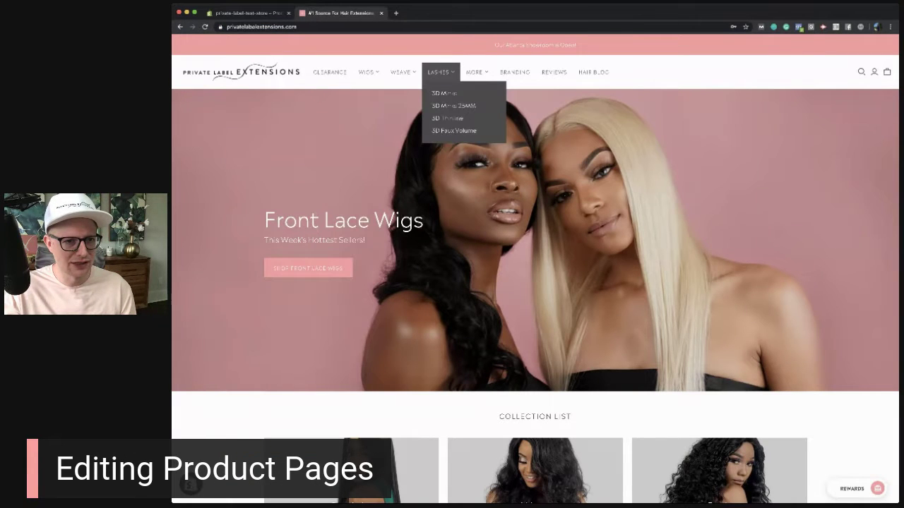
click(453, 106)
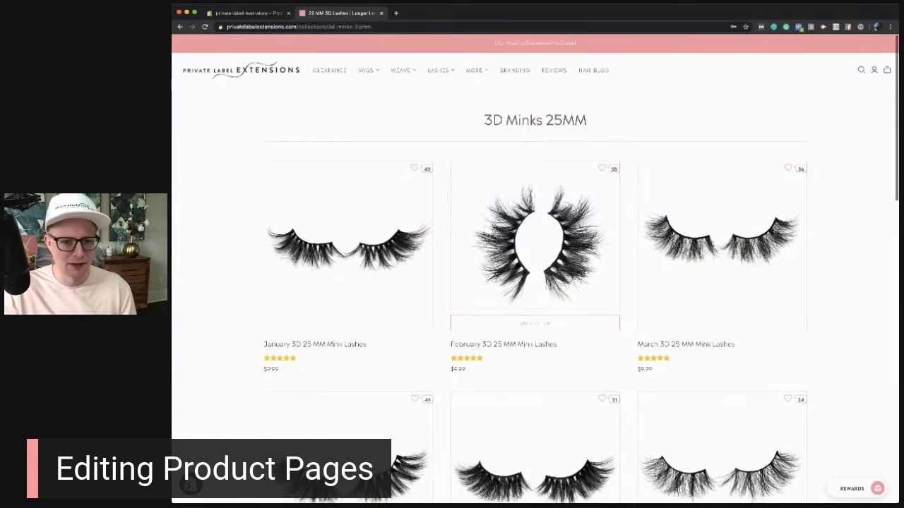
Examine the video in the description of December 3D 25 MM Mink Lashes, and return to the Shopify product page.
scroll(535, 283, down, 15)
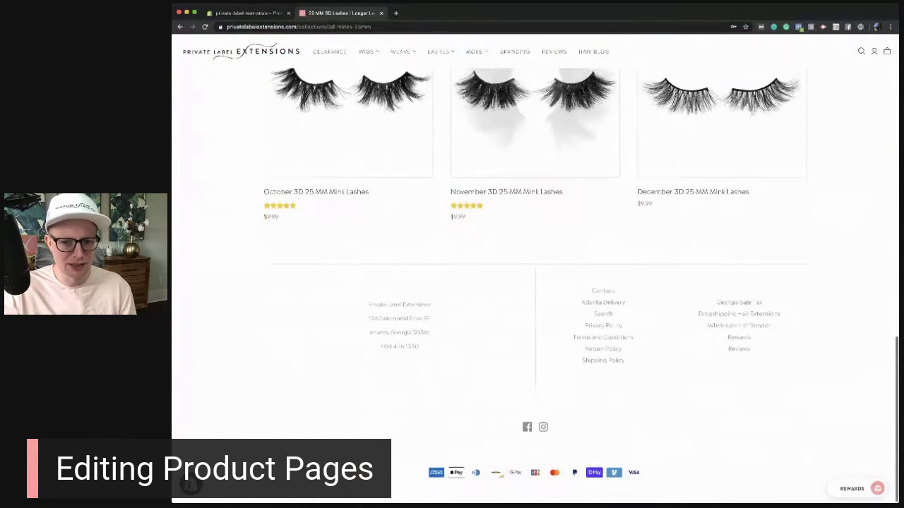
click(720, 127)
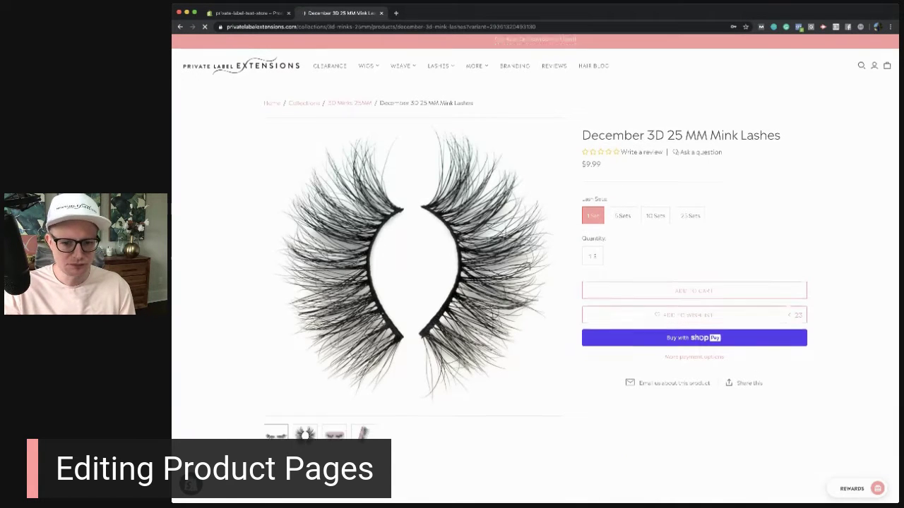
scroll(618, 318, down, 5)
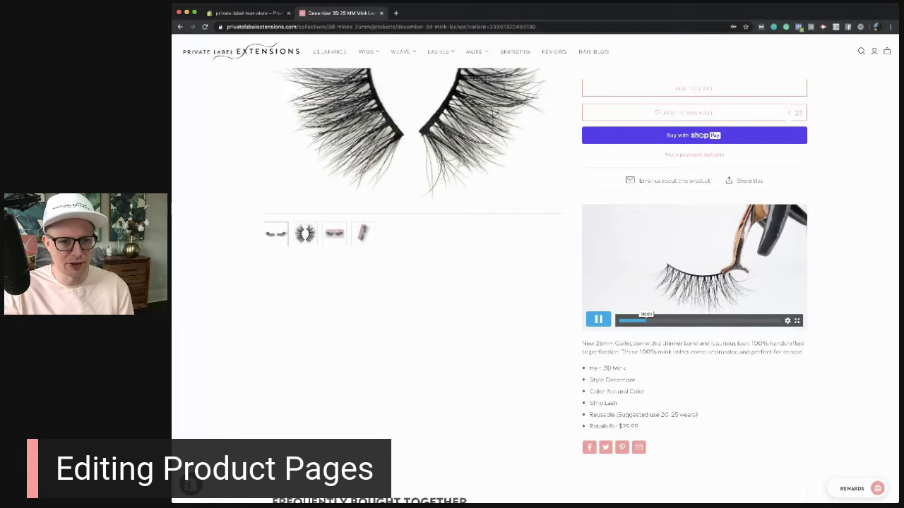
key(ctrl+shift+Tab)
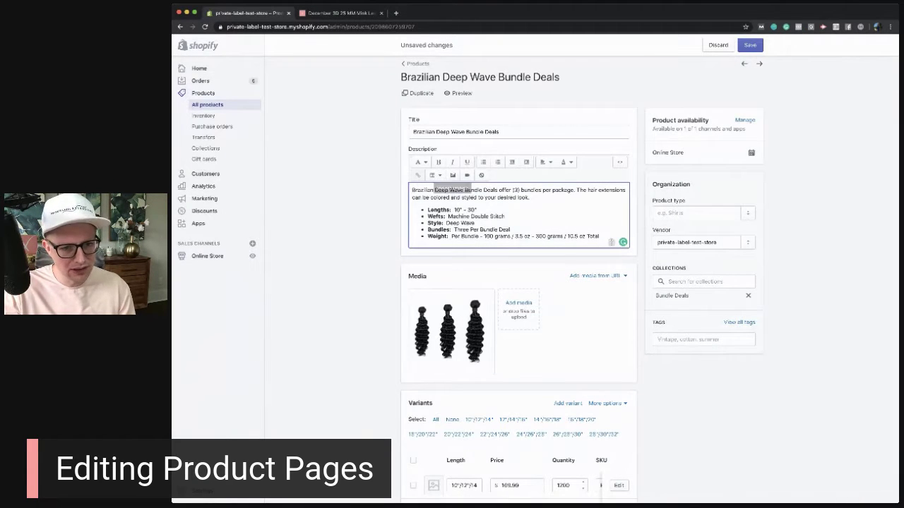
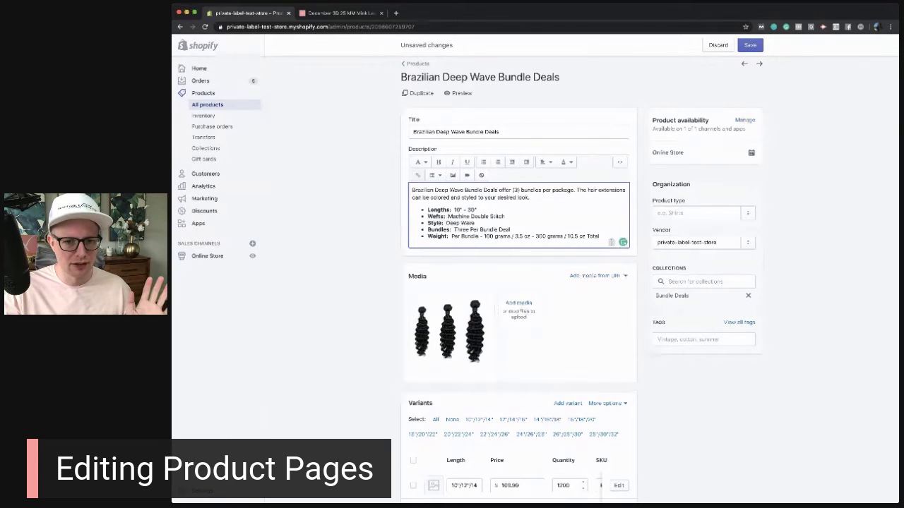
Add the bullet "Matching Closure: Deep Wave Closure" at the end of the description list, with its "Matching Closure:" label in bold.
scroll(518, 282, down, 3)
scroll(518, 282, up, 4)
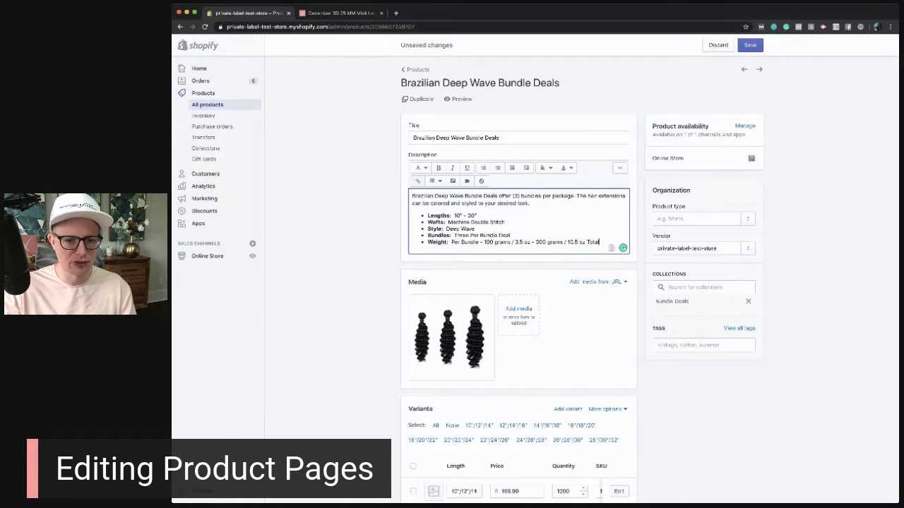
key(Return)
text(Matching Clos)
text(ures)
text( D)
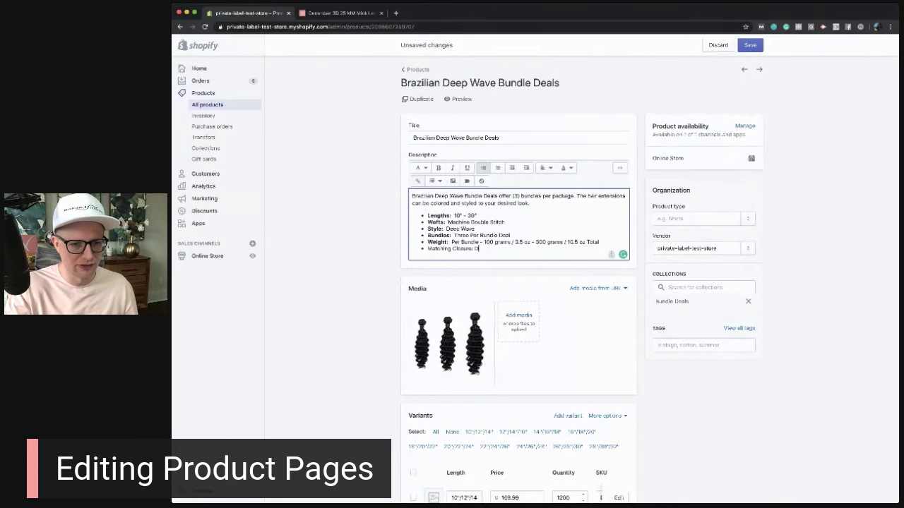
text(eep Wave Closure)
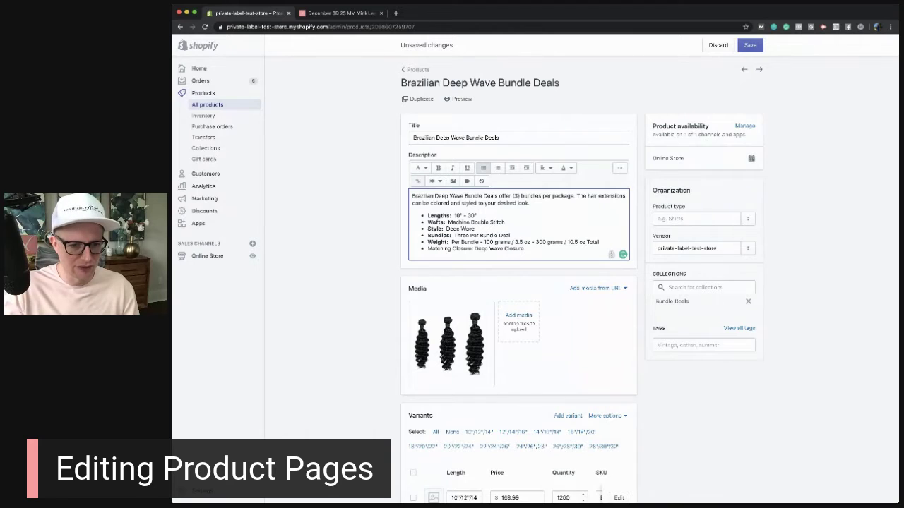
drag(473, 249, 428, 248)
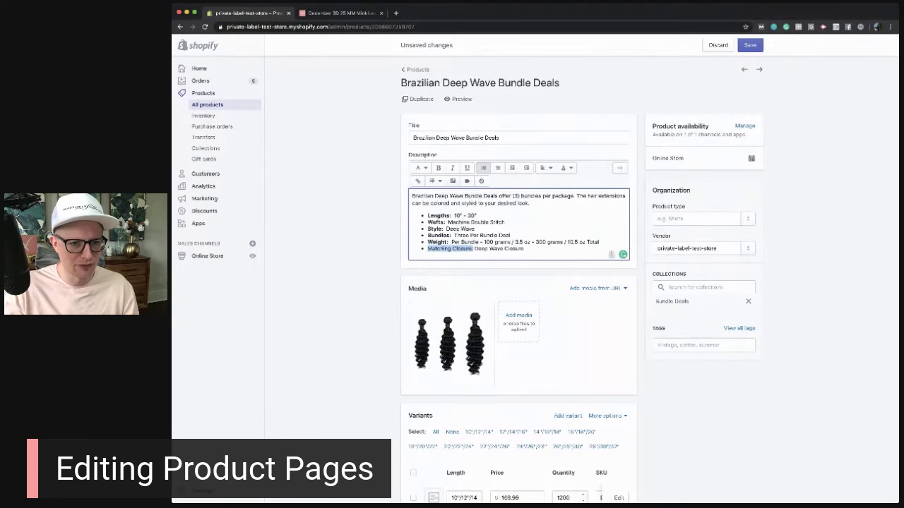
click(438, 168)
Open link insertion for "Deep Wave Closure", cancel it, and delete the whole Matching Closure bullet from the description.
drag(478, 249, 527, 248)
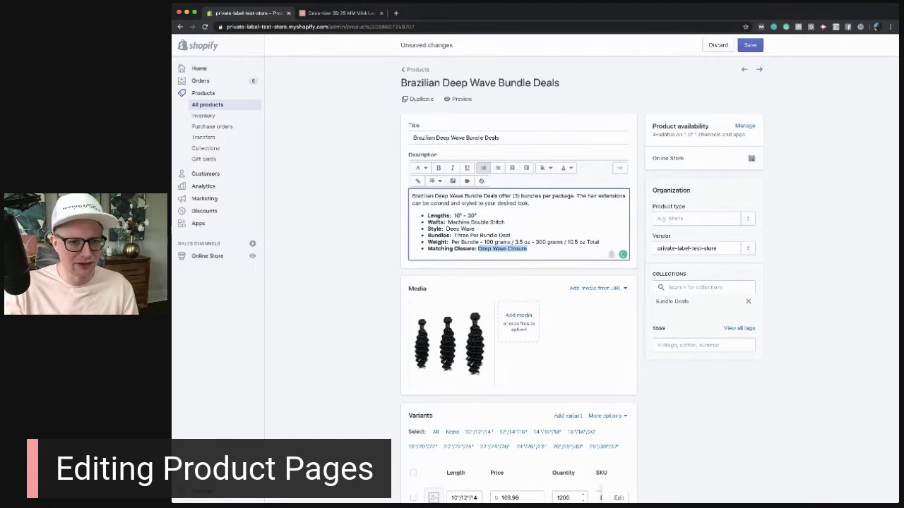
click(417, 181)
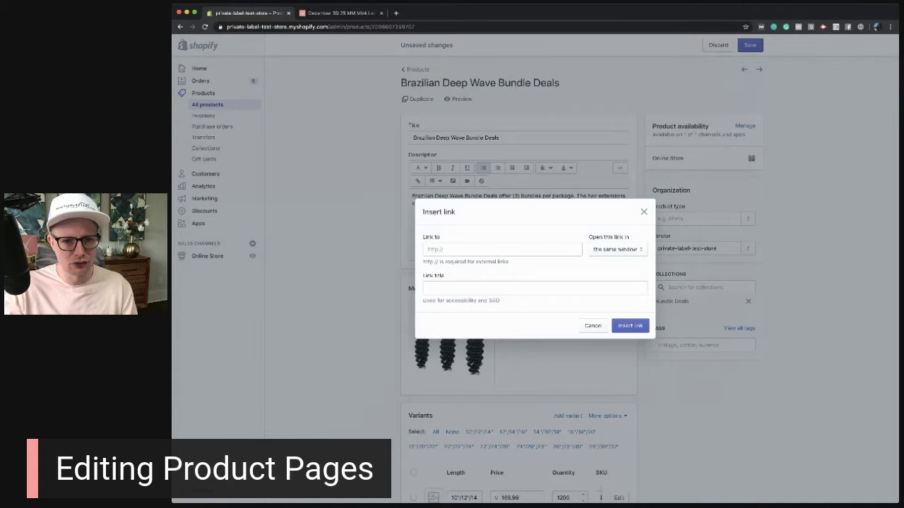
click(644, 211)
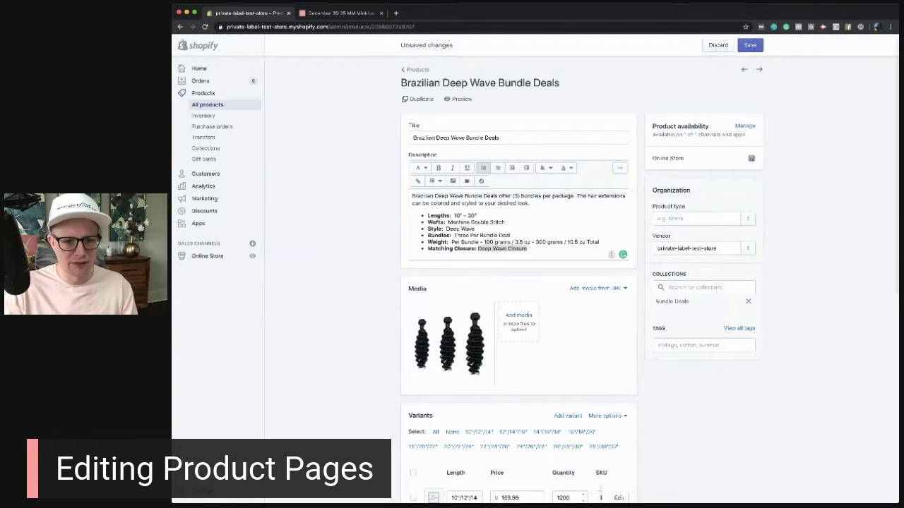
drag(478, 249, 427, 248)
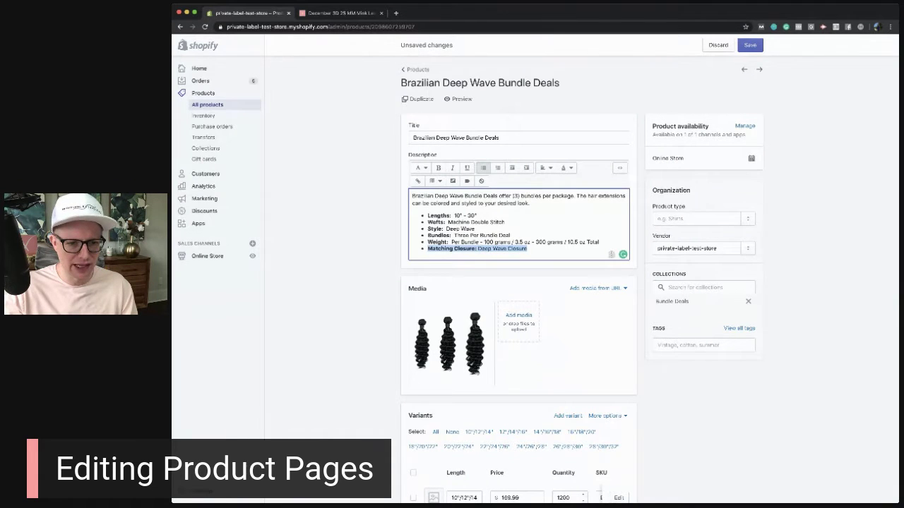
key(BackSpace)
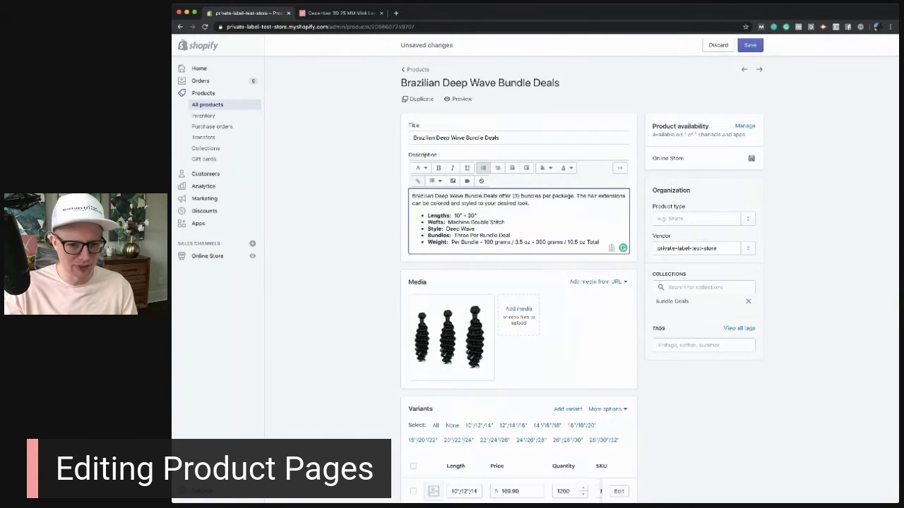
Save "Deep Wave Bundle Deal" as the alt text of the product image and close the media viewer.
scroll(459, 282, down, 3)
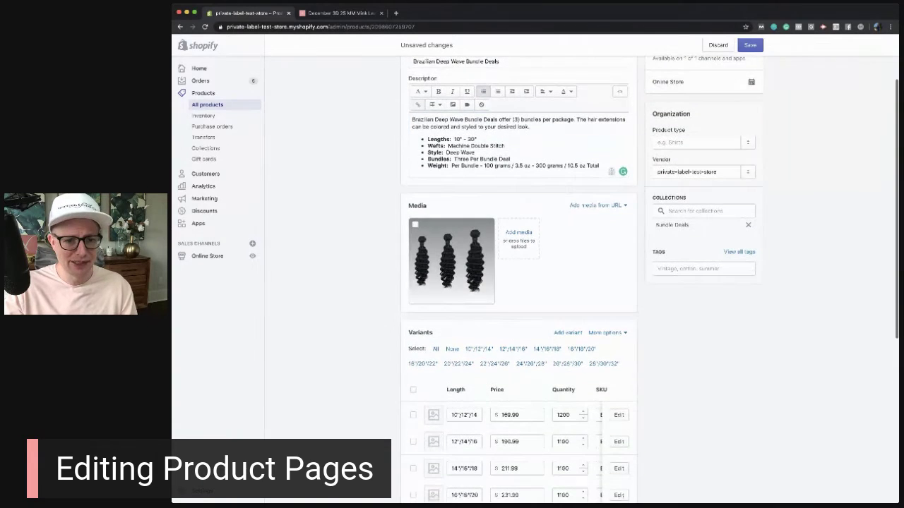
click(457, 261)
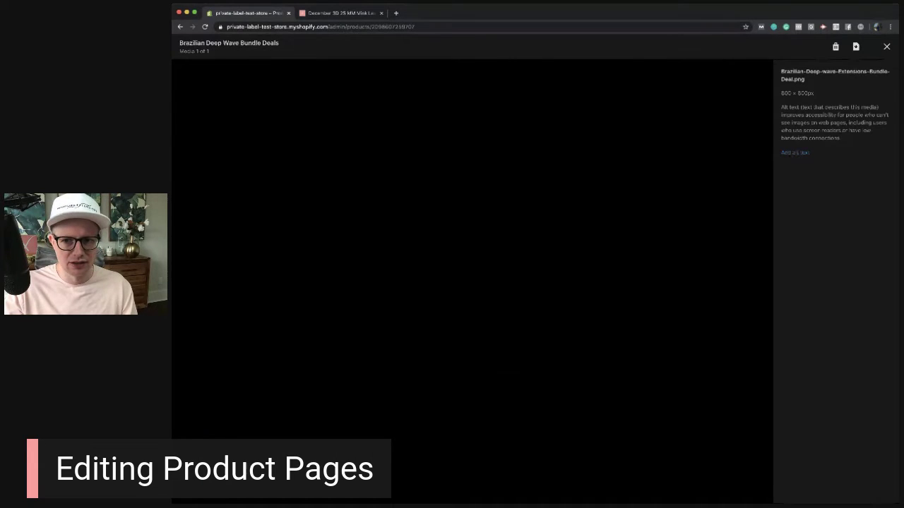
click(795, 152)
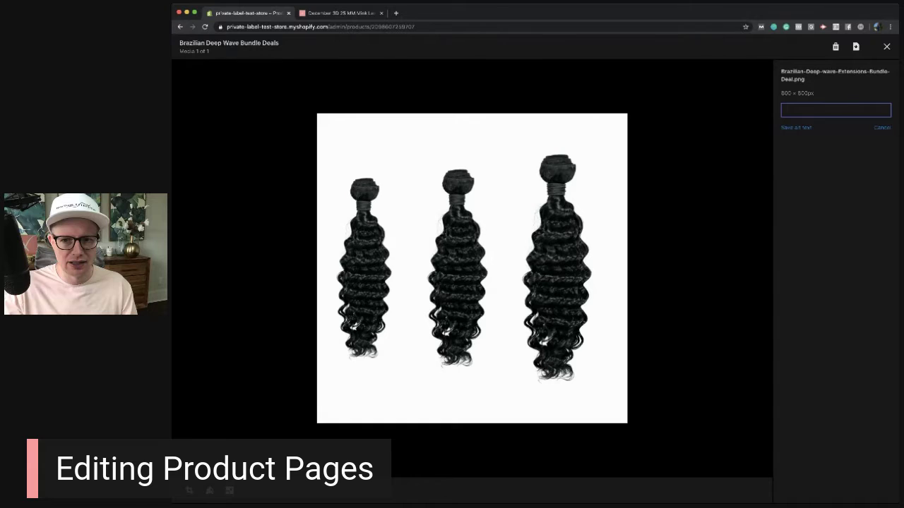
text(Deep Wave Bundle Deal)
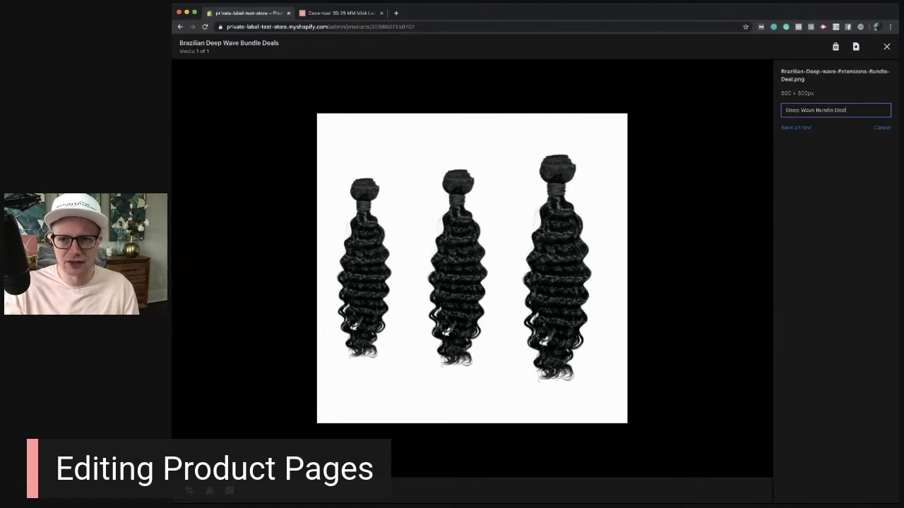
key(Return)
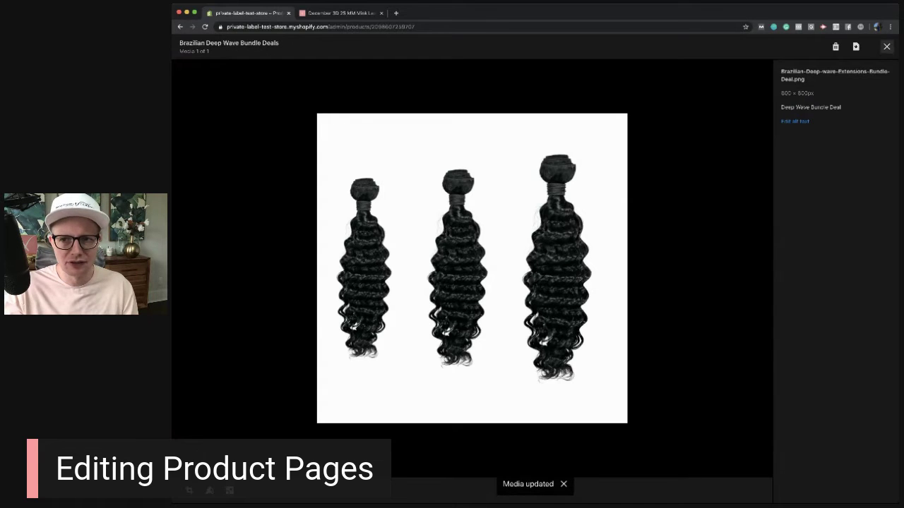
click(887, 47)
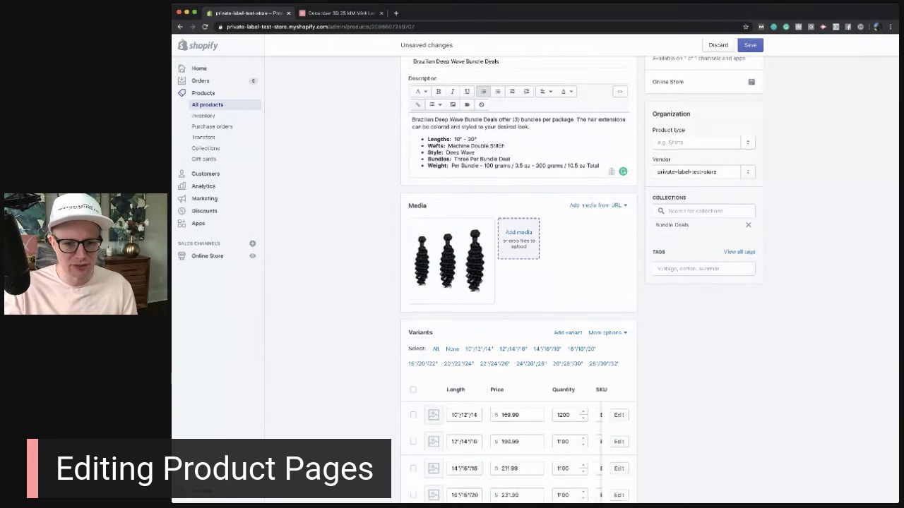
Examine the variant lengths, prices, quantities and the search engine listing preview of the Brazilian Deep Wave Bundle Deals product.
scroll(518, 283, down, 5)
scroll(518, 282, down, 2)
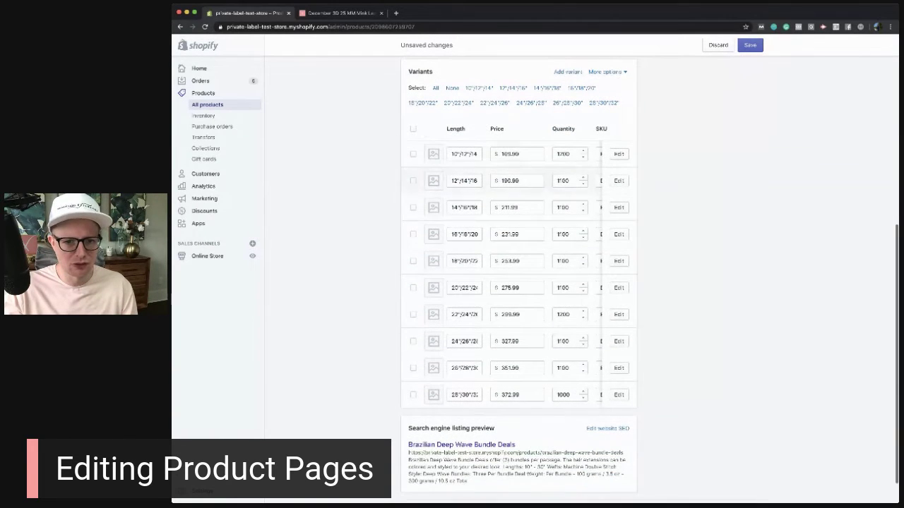
scroll(519, 282, down, 1)
scroll(518, 282, up, 11)
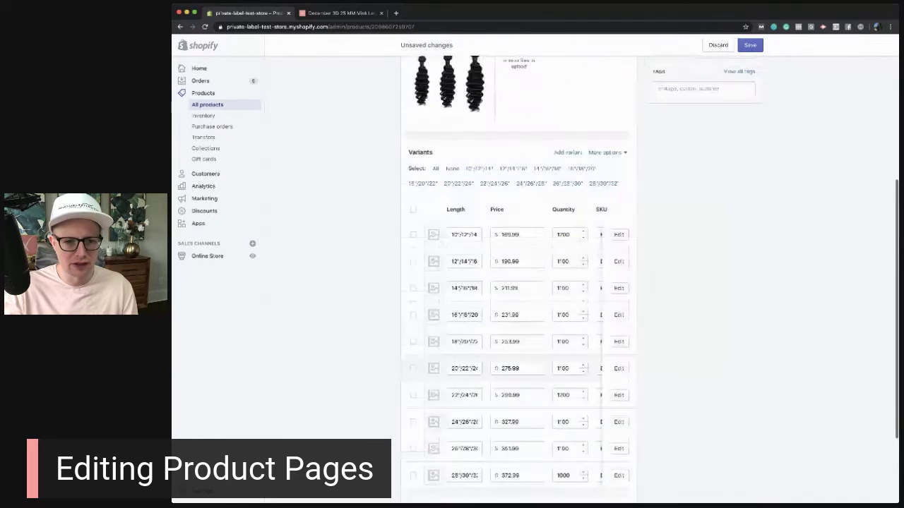
scroll(519, 282, down, 10)
scroll(518, 240, right, 2)
scroll(518, 240, left, 2)
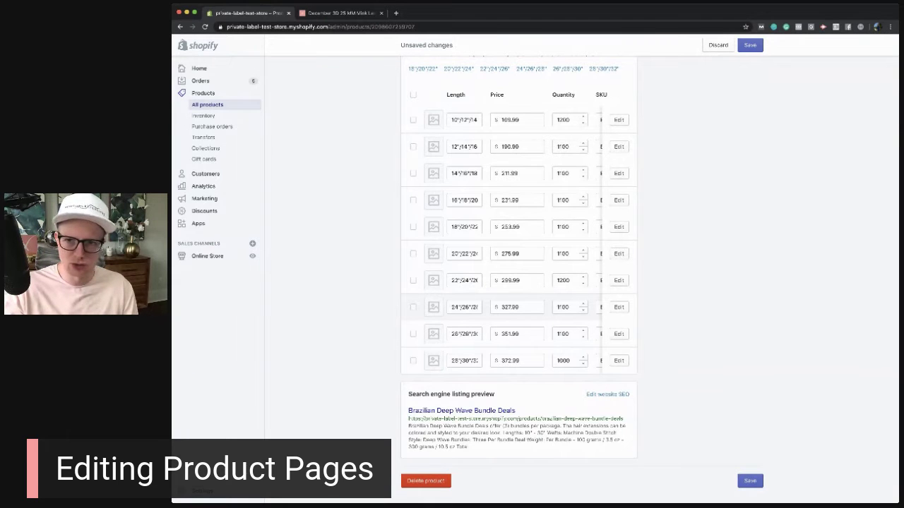
scroll(518, 283, up, 10)
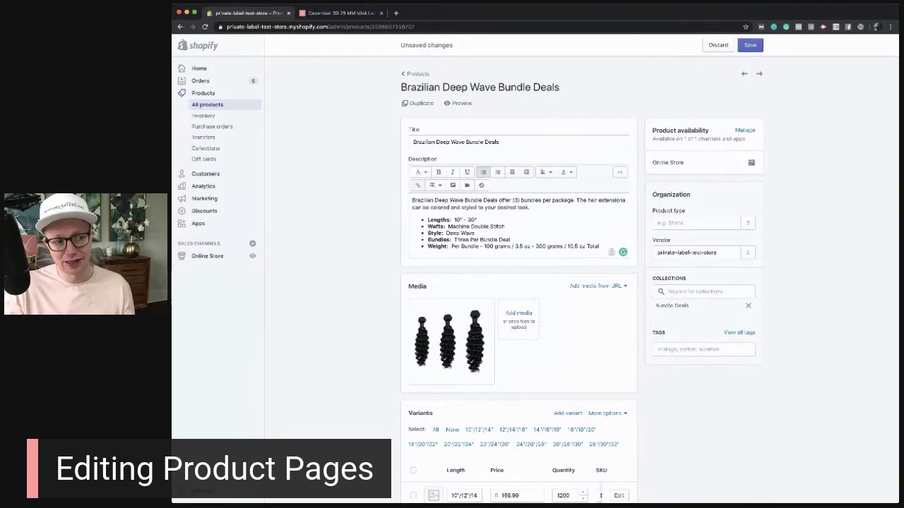
scroll(518, 282, down, 10)
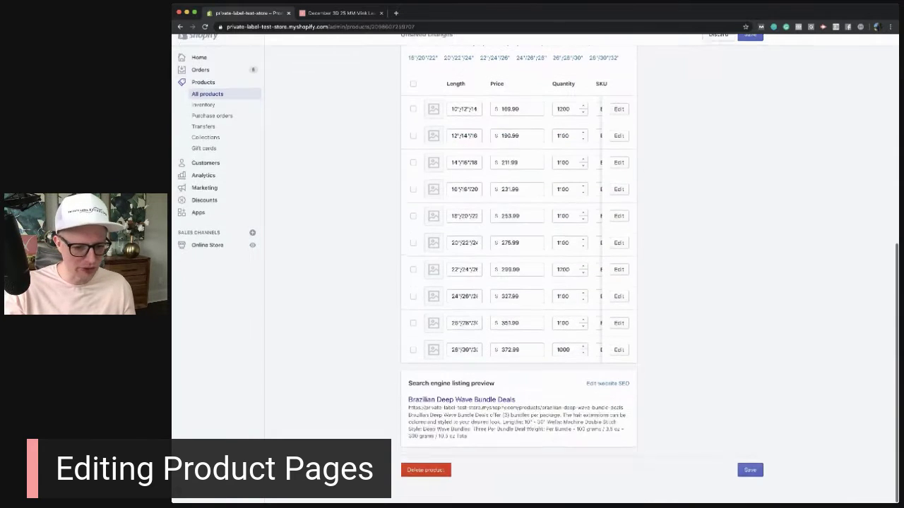
Open the website SEO fields and examine the page title, the description with its character limit, and the URL handle.
click(608, 393)
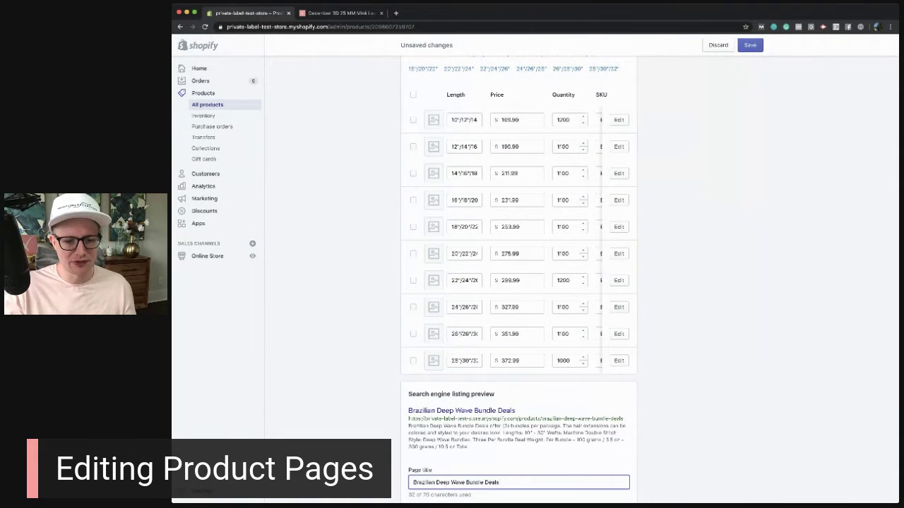
scroll(518, 283, down, 5)
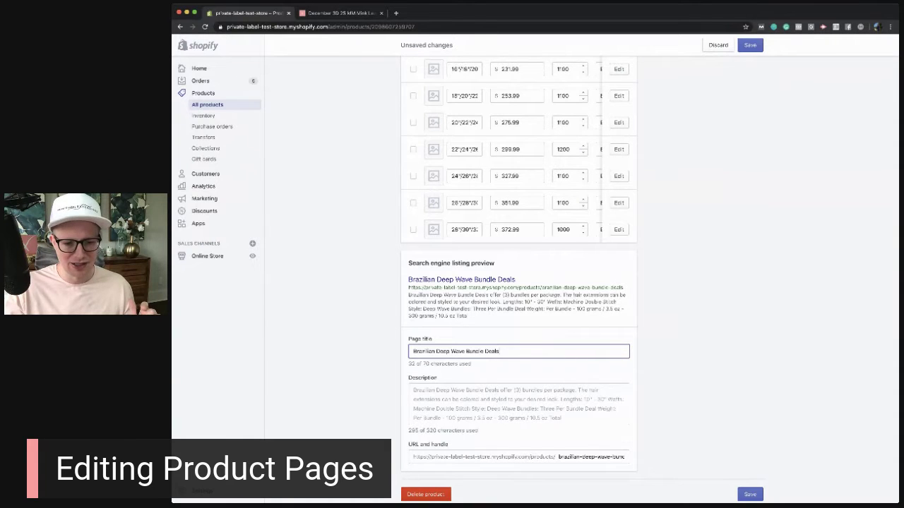
drag(427, 430, 435, 430)
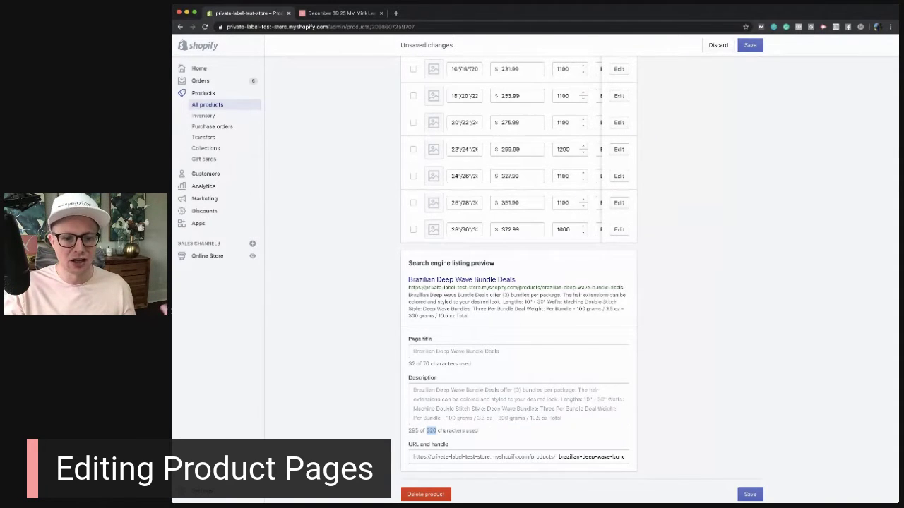
Check the product's Collections section, and open privatelabelwholesale.com in the browser tab that holds the mink lashes page.
scroll(518, 283, up, 15)
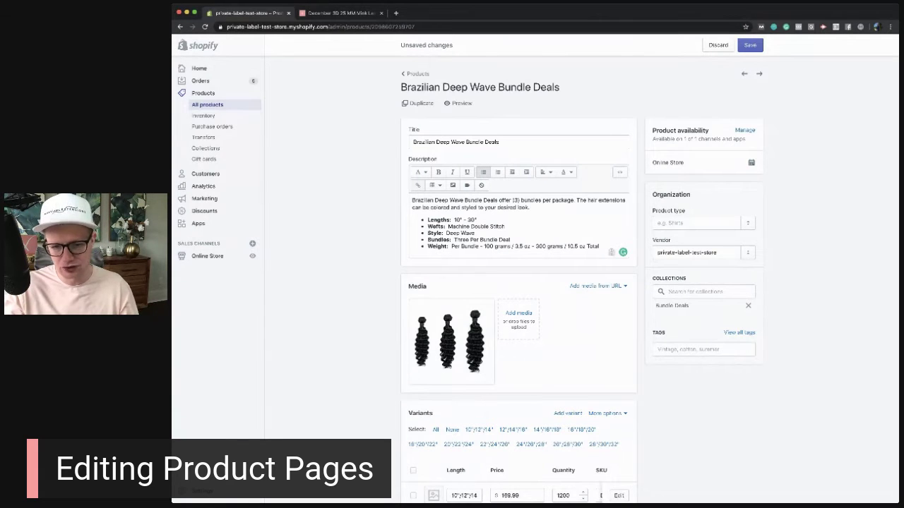
drag(653, 278, 683, 278)
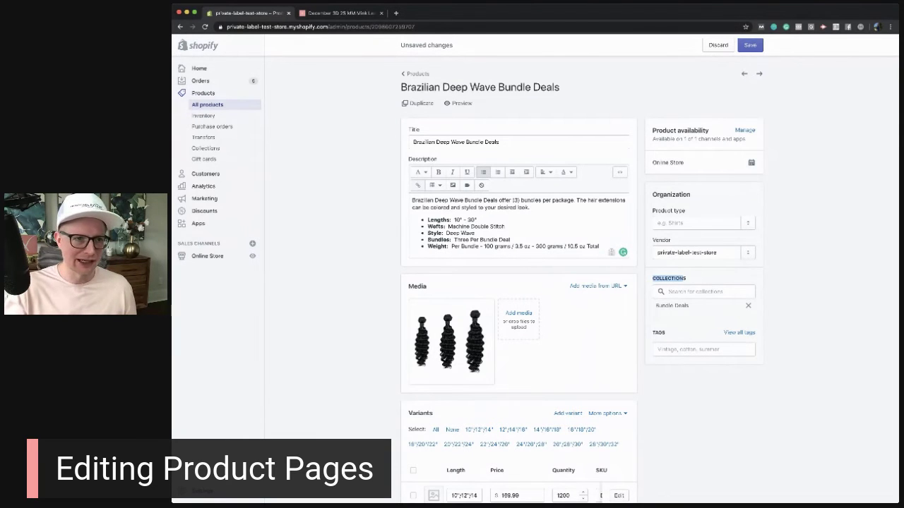
key(ctrl+Tab)
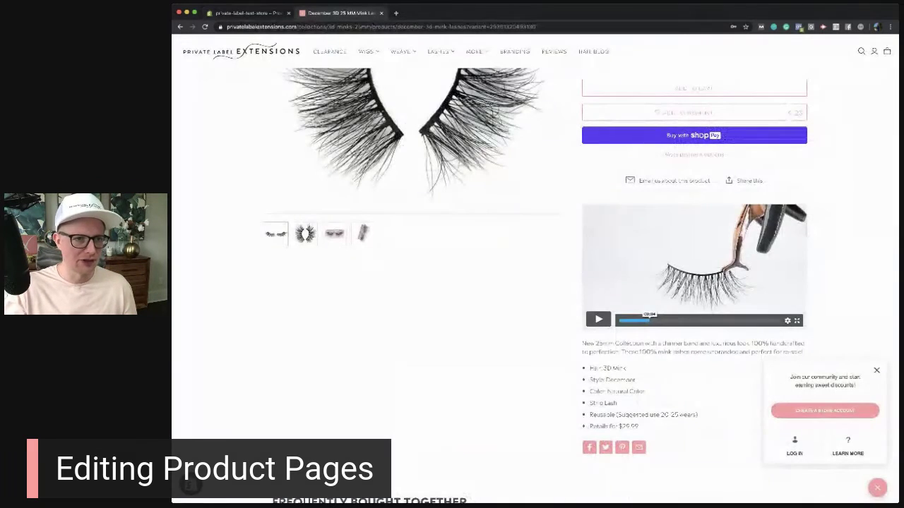
text(privatelabel)
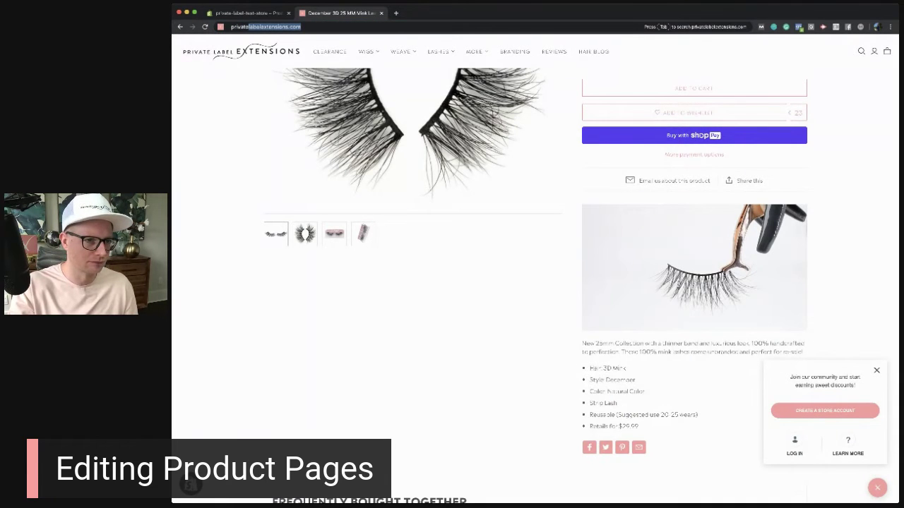
text(wholesale)
key(Return)
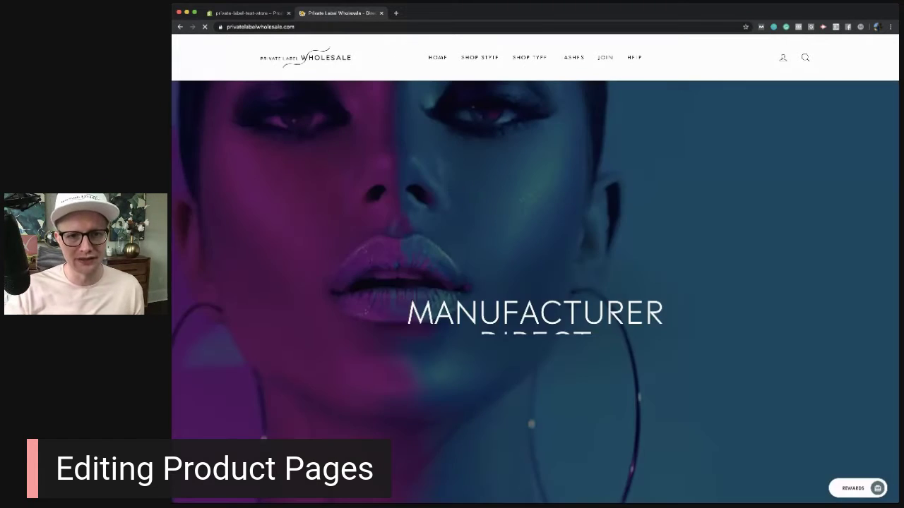
Examine the Shop Style and Shop Type menus of the Private Label Wholesale site, and return to the Shopify product page.
key(super+1)
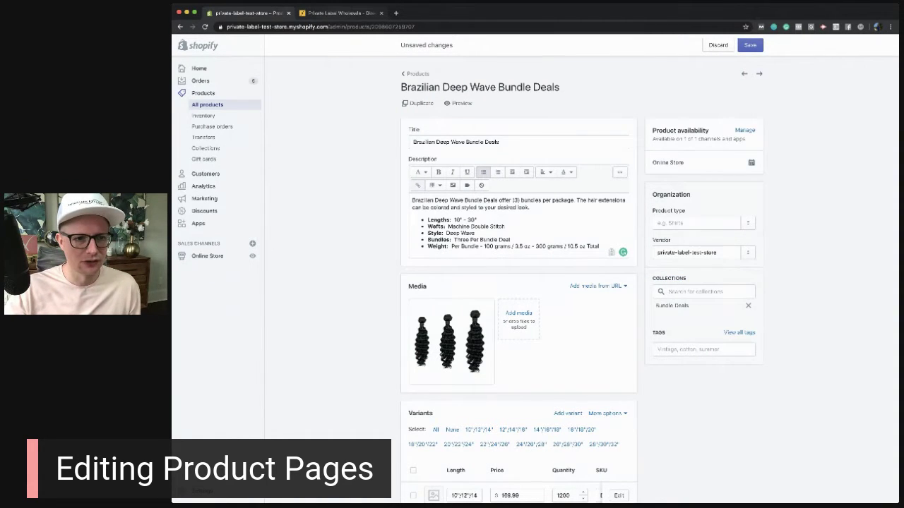
key(super+2)
mouse_move(479, 57)
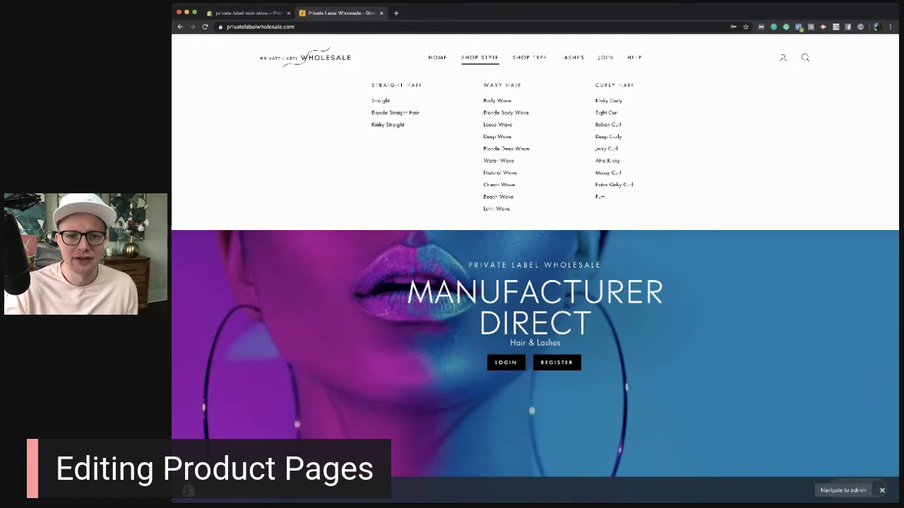
mouse_move(529, 58)
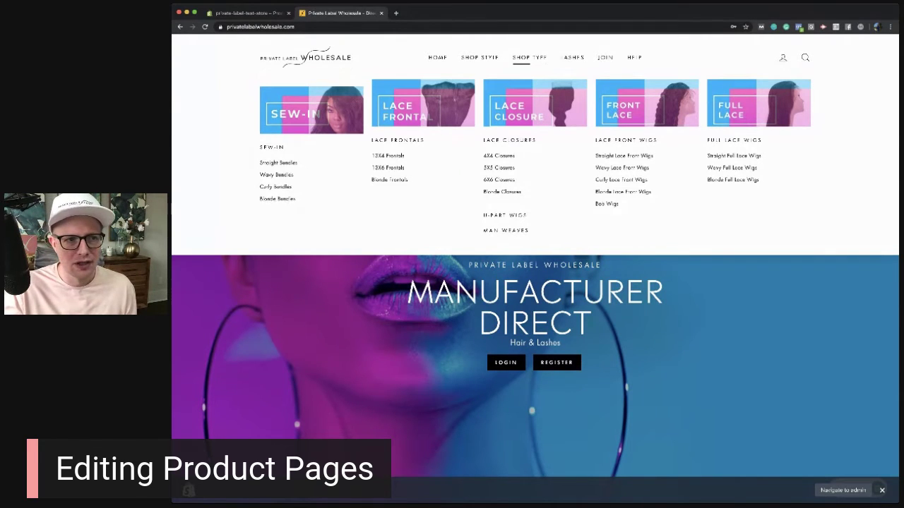
click(244, 13)
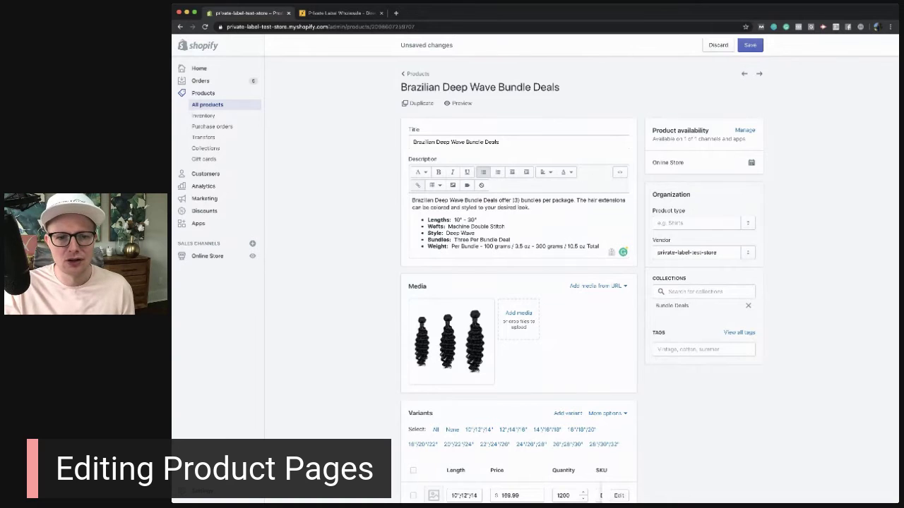
scroll(519, 283, down, 5)
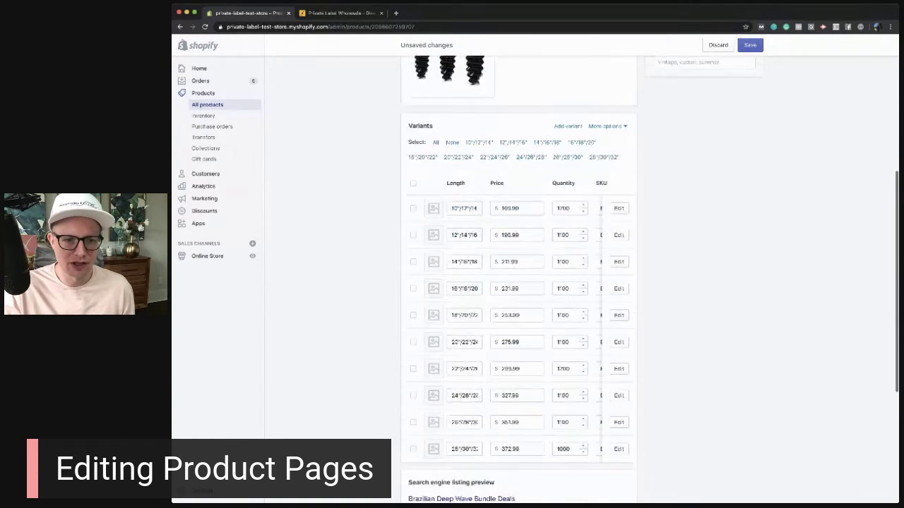
scroll(452, 247, up, 2)
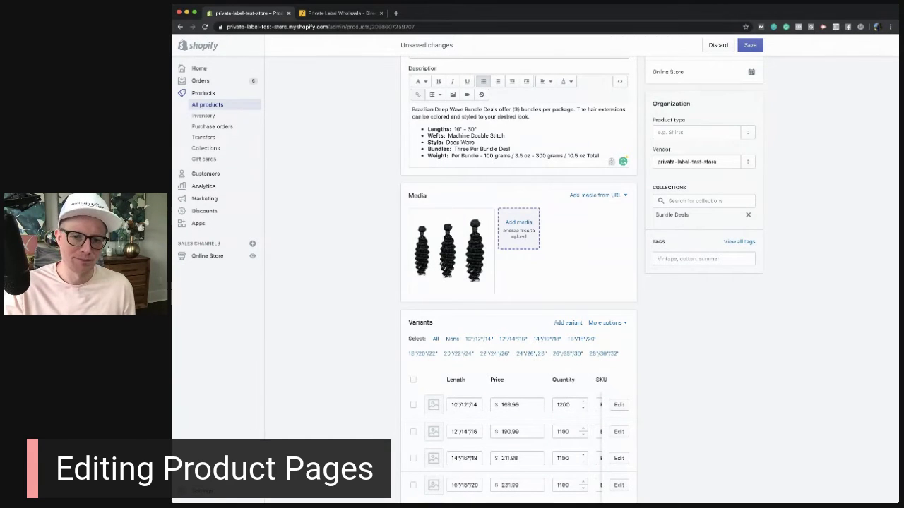
scroll(519, 283, up, 2)
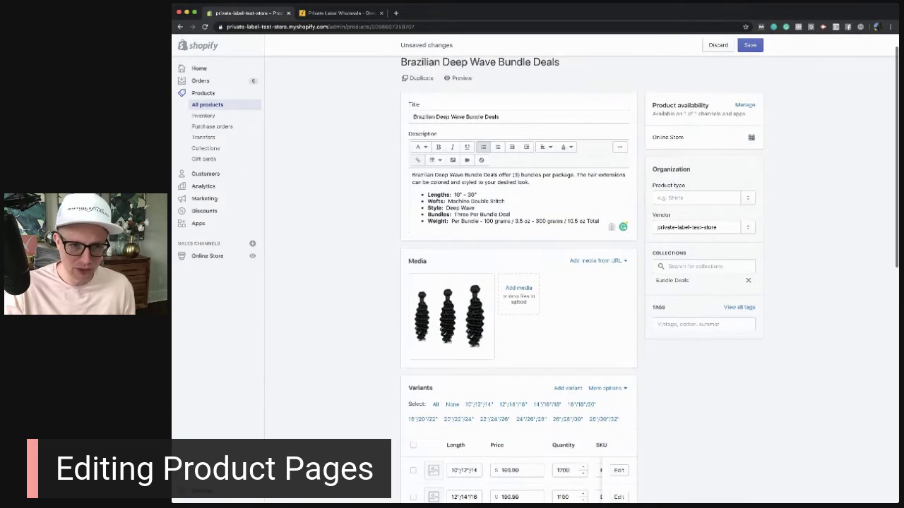
scroll(519, 282, up, 1)
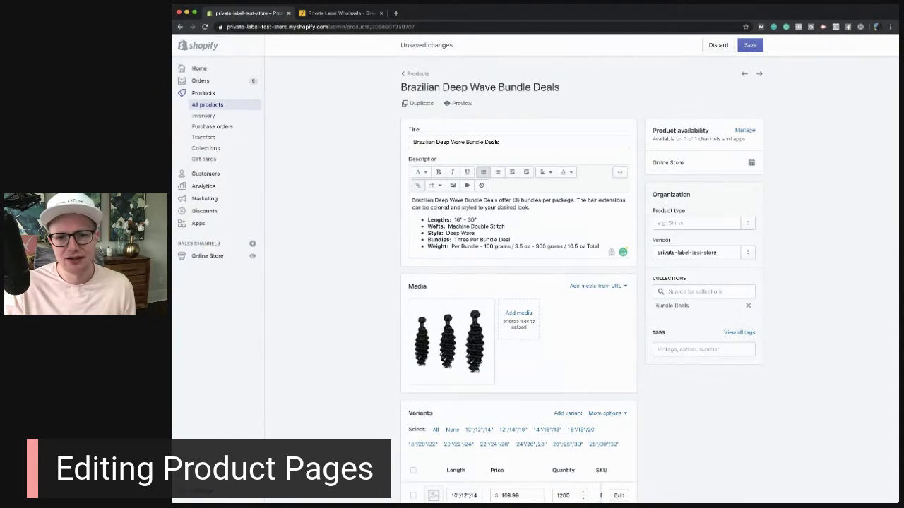
scroll(519, 282, down, 10)
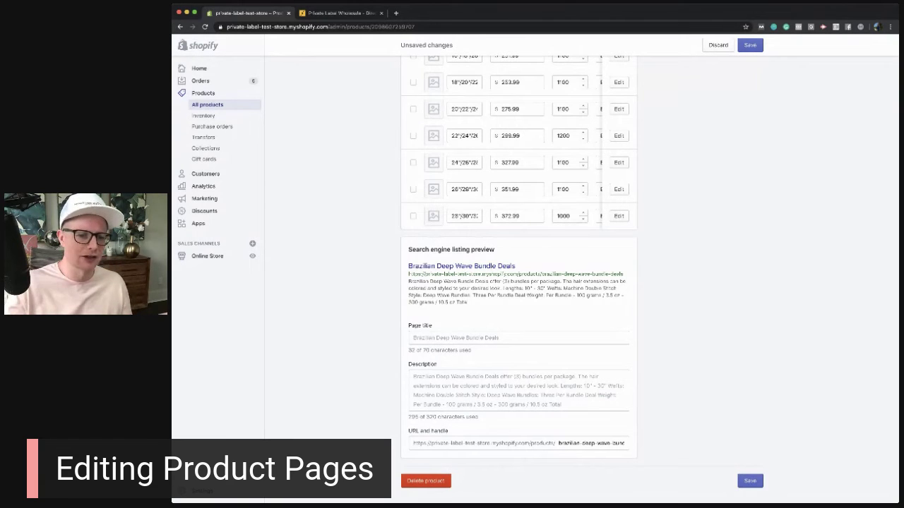
scroll(519, 275, up, 10)
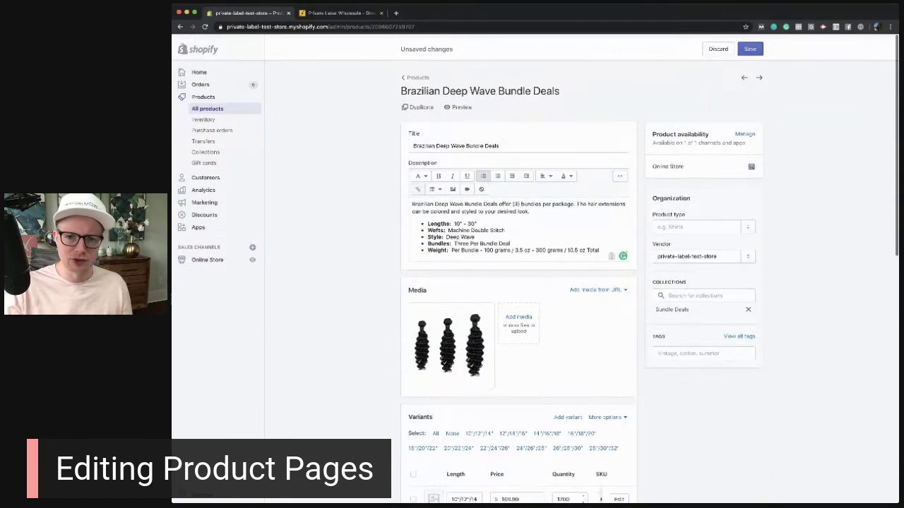
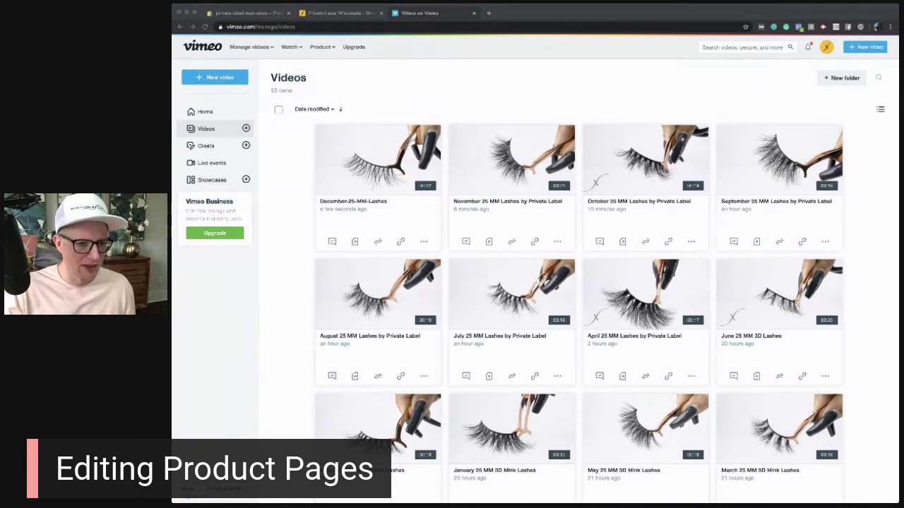
Copy the embed code of the December-25-MM-Lashes video on Vimeo and return to the Shopify product page.
key(super+Tab)
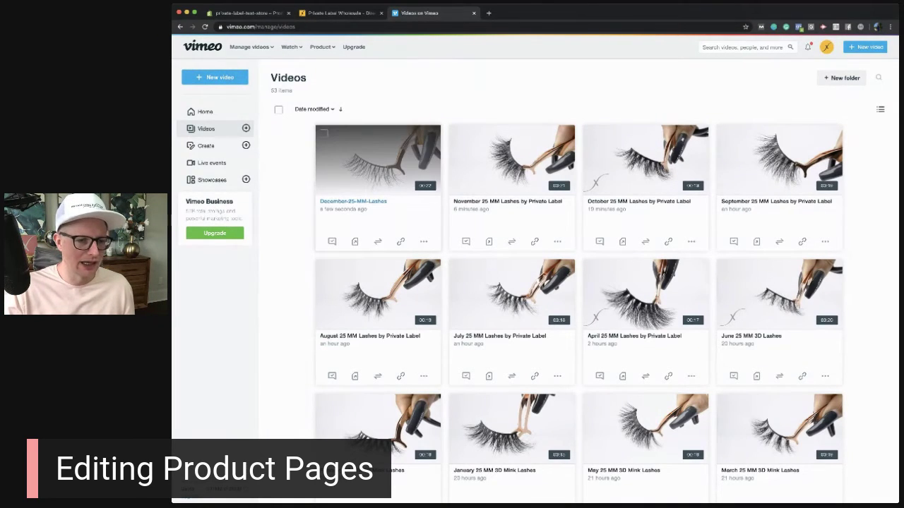
click(353, 201)
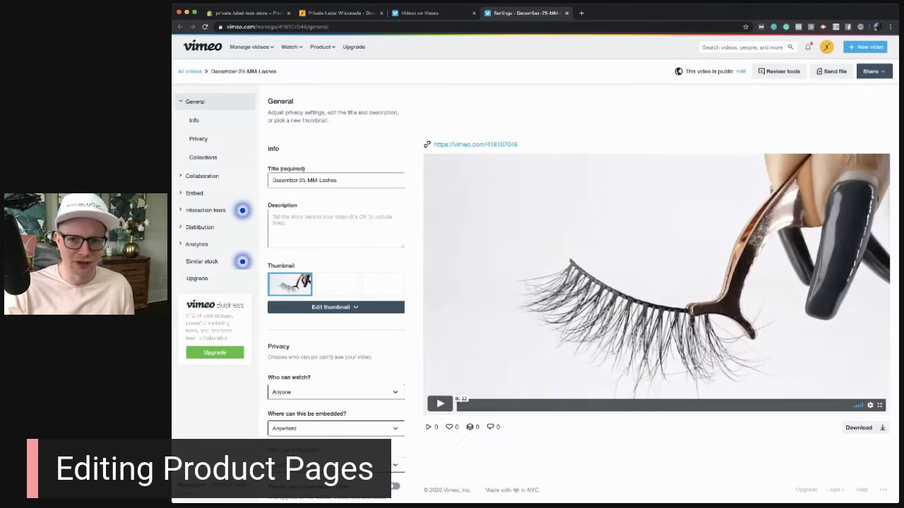
click(874, 71)
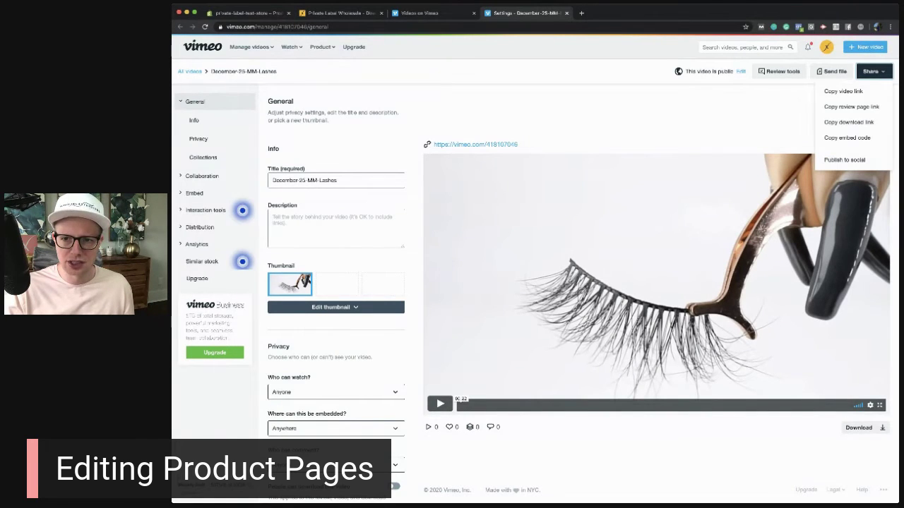
click(846, 138)
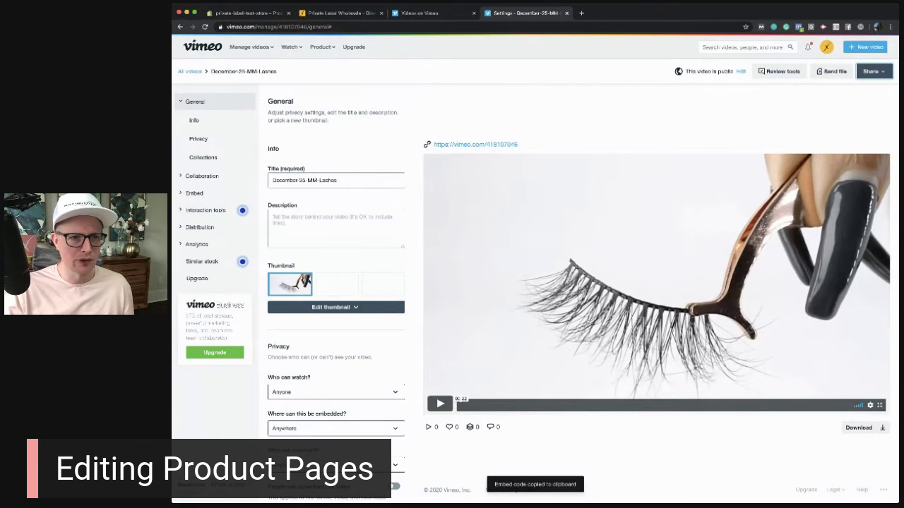
click(341, 12)
click(257, 13)
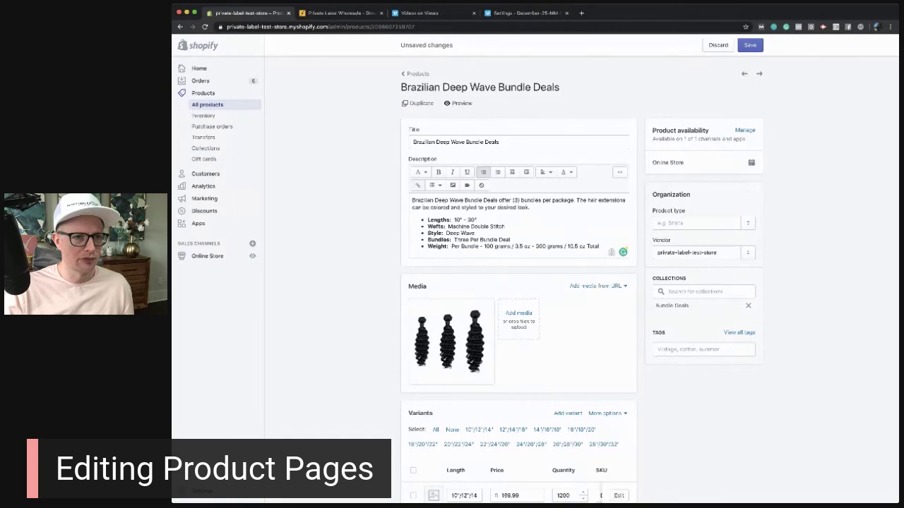
Preview the Brazilian Deep Wave Bundle Deals product in the storefront and examine the layout of its image and description.
click(457, 103)
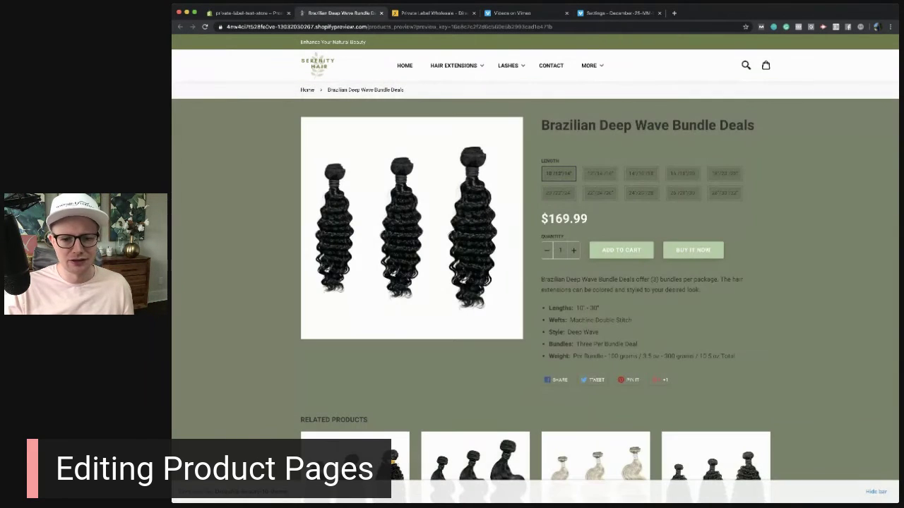
scroll(536, 265, down, 3)
scroll(423, 321, up, 3)
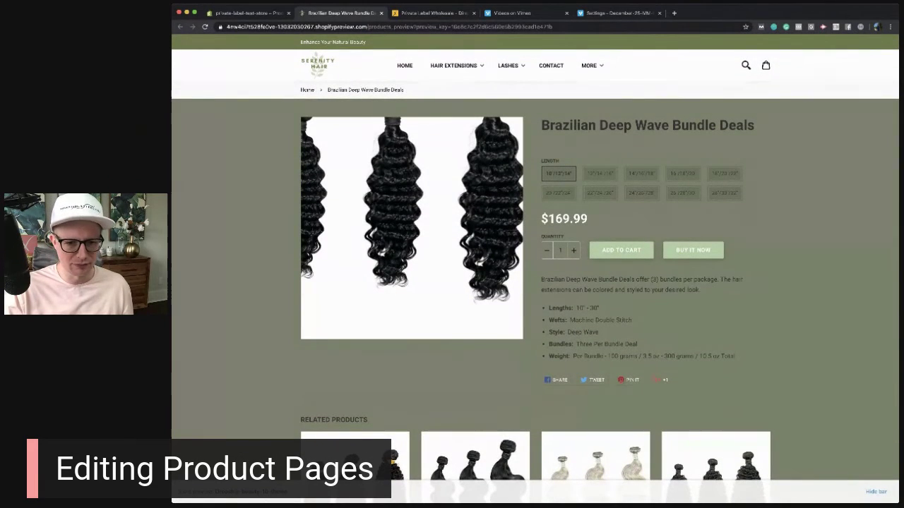
scroll(535, 264, down, 4)
scroll(535, 265, up, 4)
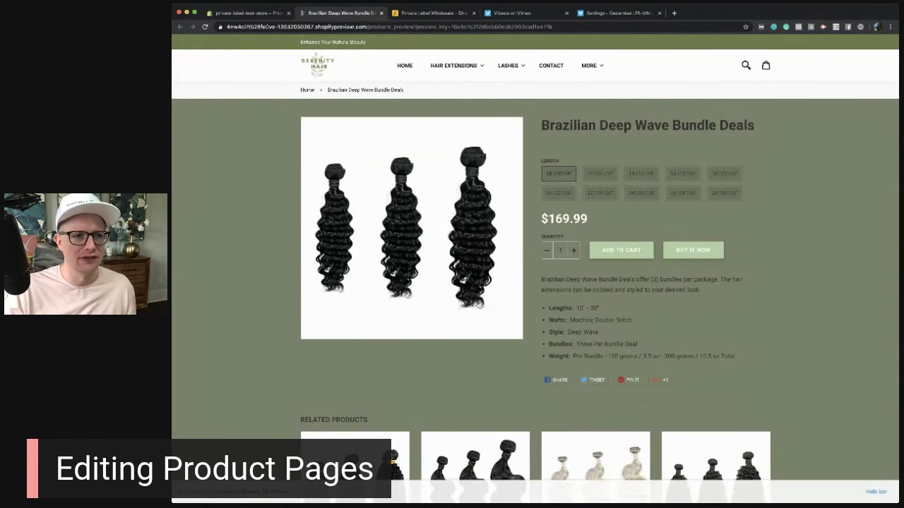
Insert the copied Vimeo embed code as a video above the Brazilian Deep Wave Bundle Deals description text and save the product.
click(248, 13)
click(412, 201)
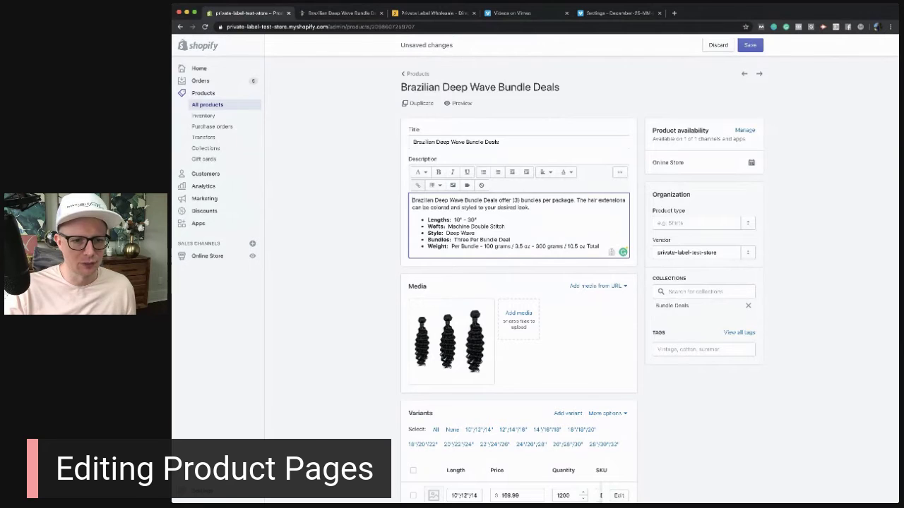
key(Return)
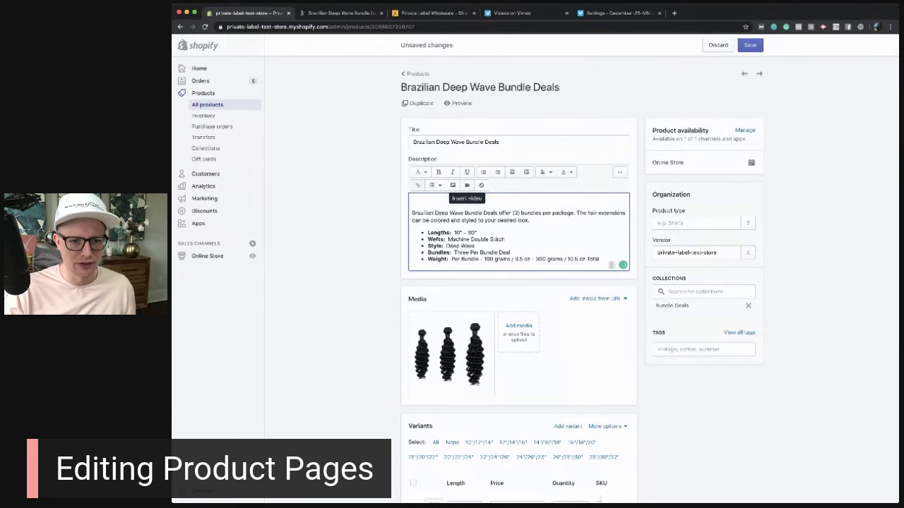
click(467, 185)
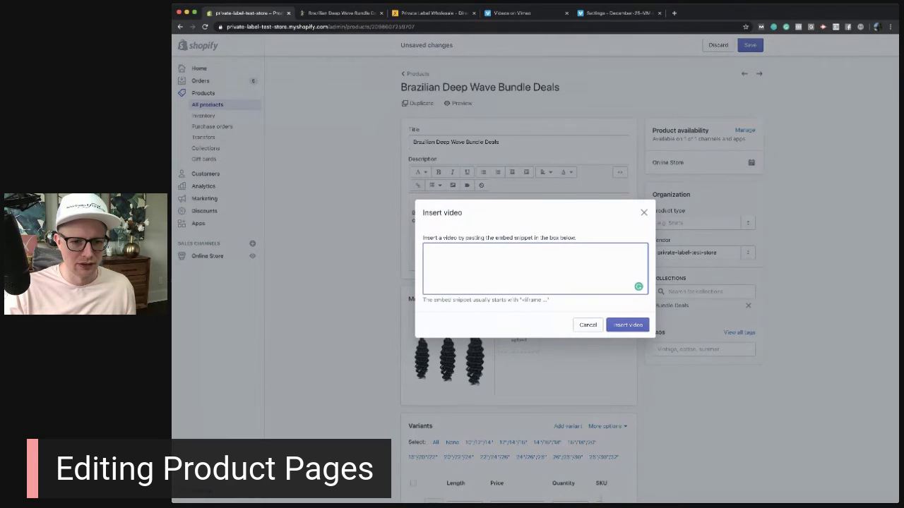
key(super+v)
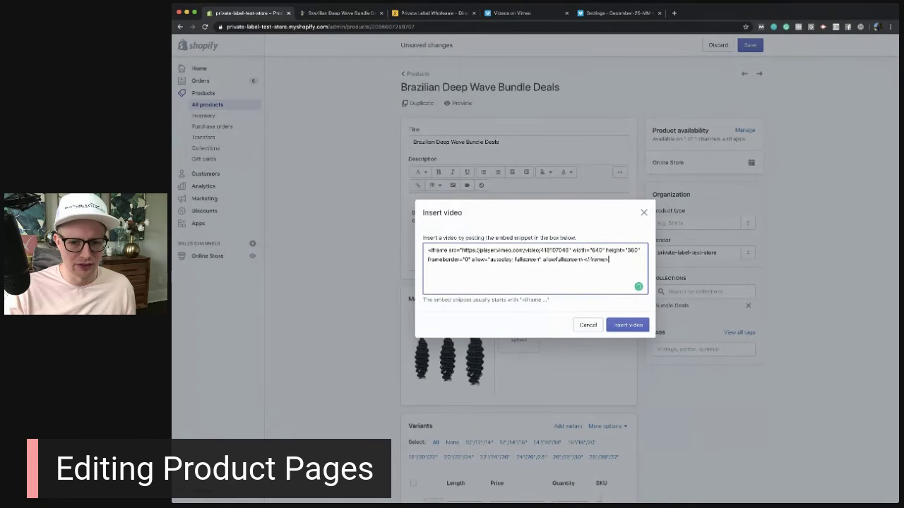
click(627, 325)
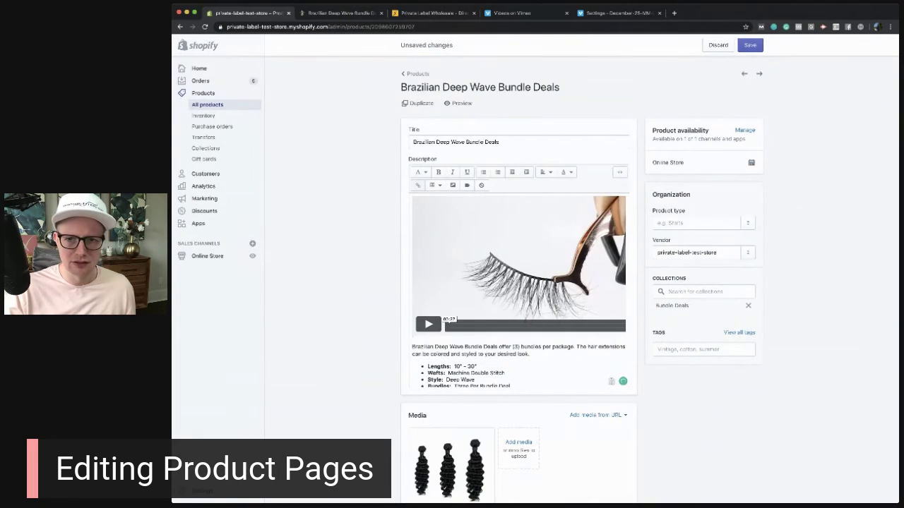
click(750, 45)
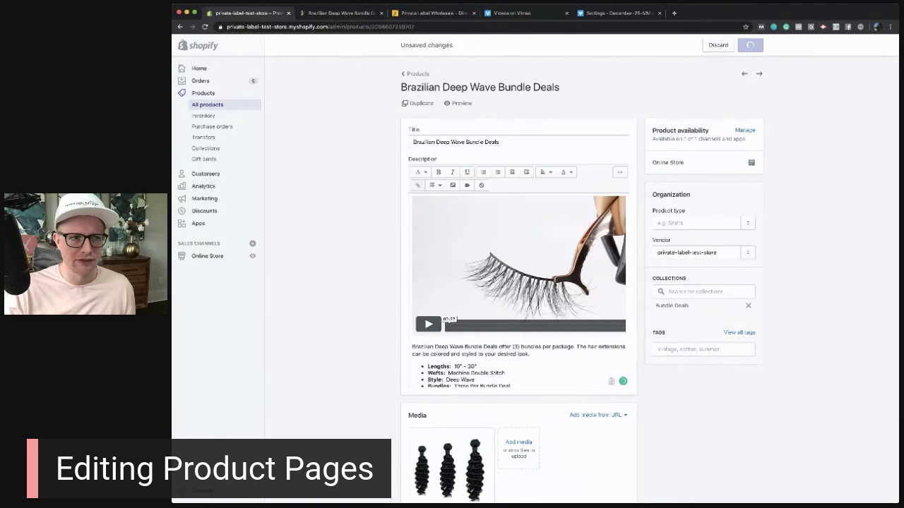
Close the outdated preview, view the saved product in the online store to check the embedded video, and return to the product page.
click(341, 13)
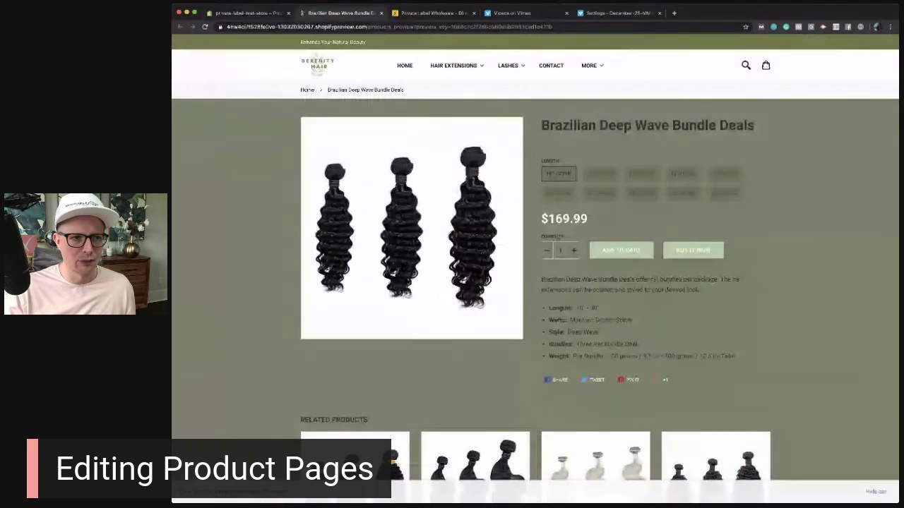
key(super+r)
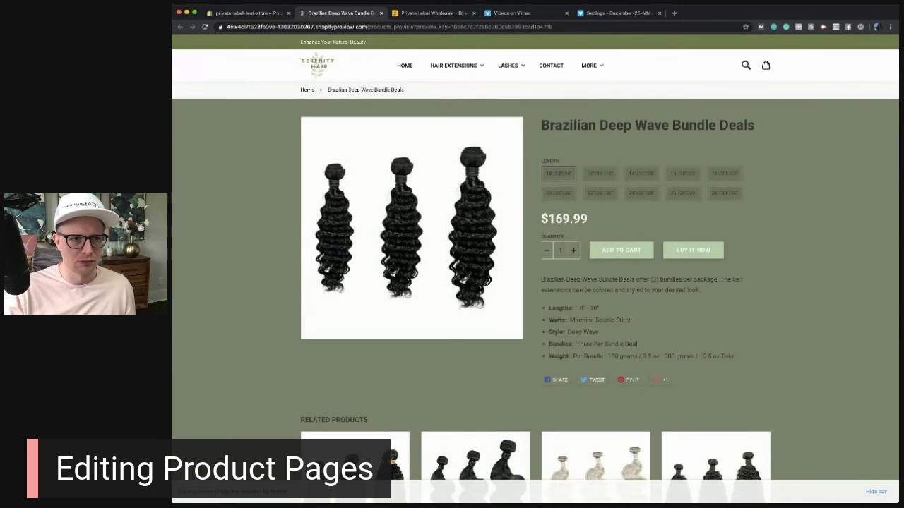
click(381, 13)
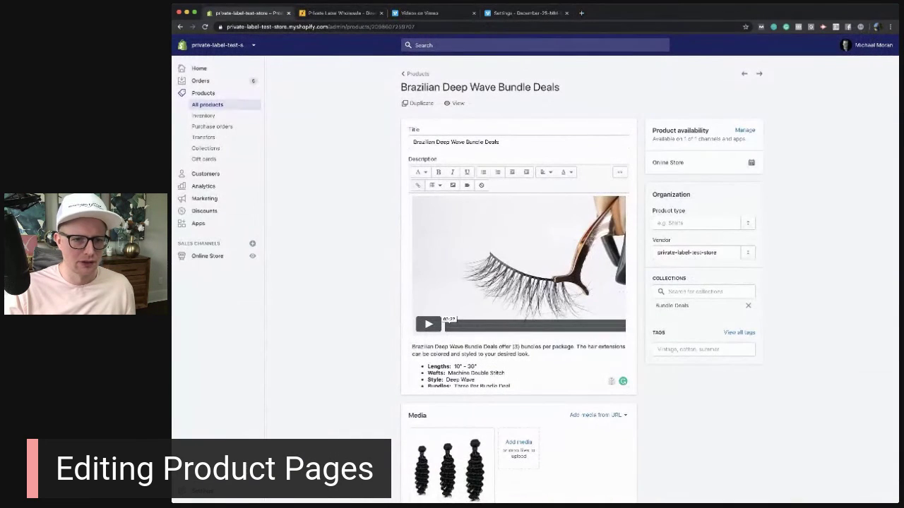
click(455, 103)
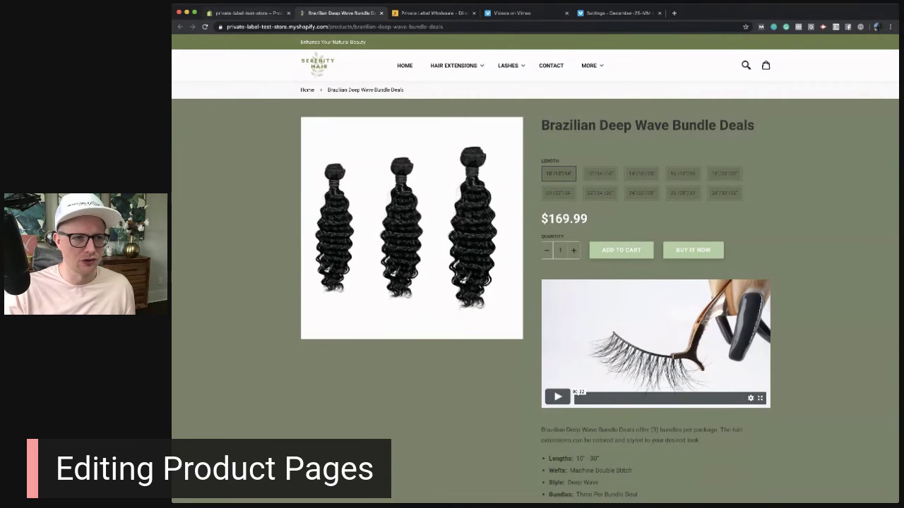
key(super+1)
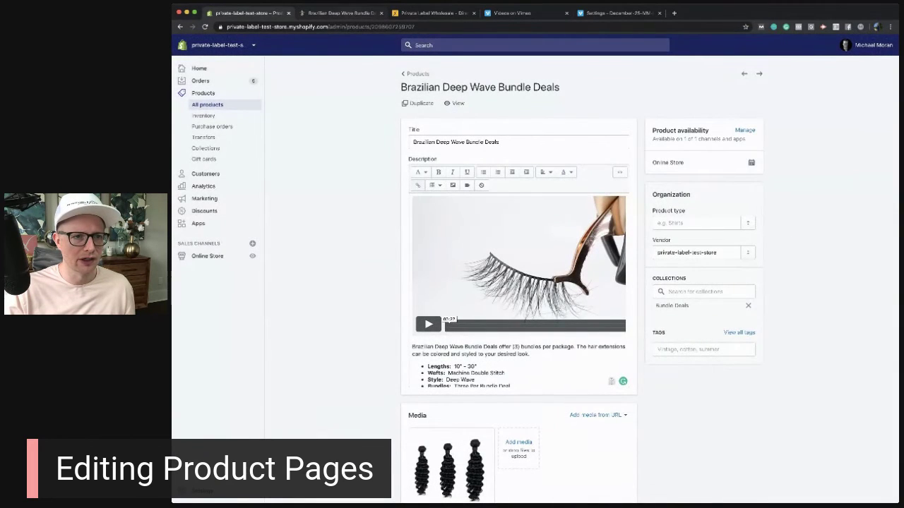
key(ctrl+Tab)
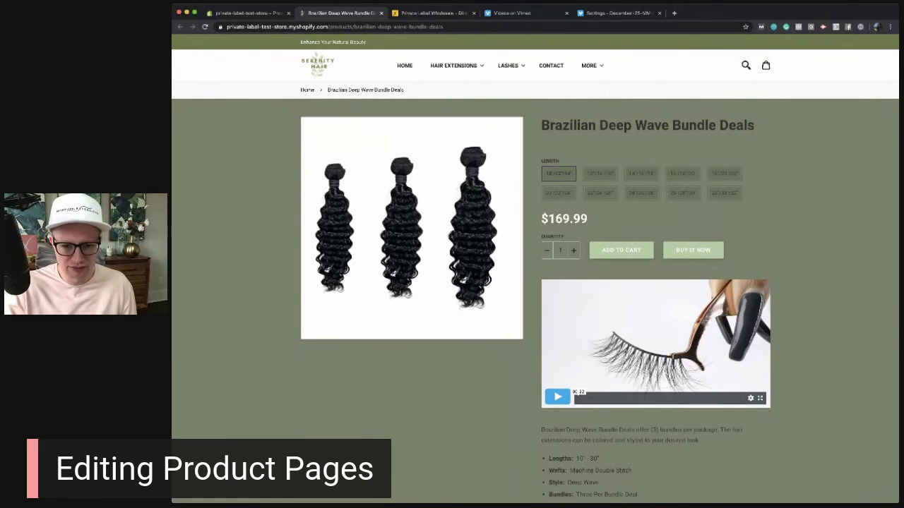
key(ctrl+shift+Tab)
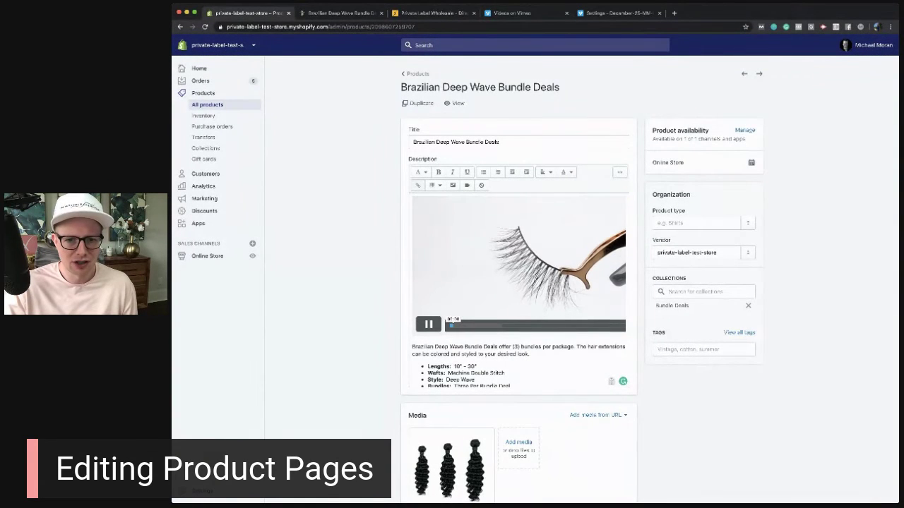
Delete the Vimeo iframe paragraph from the description's HTML, save the product and switch the description back to the visual editor.
click(619, 172)
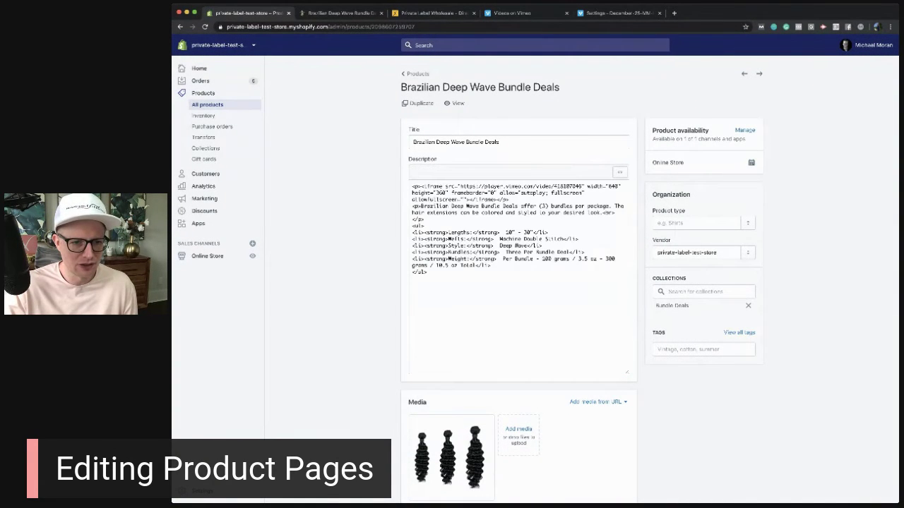
drag(412, 186, 509, 199)
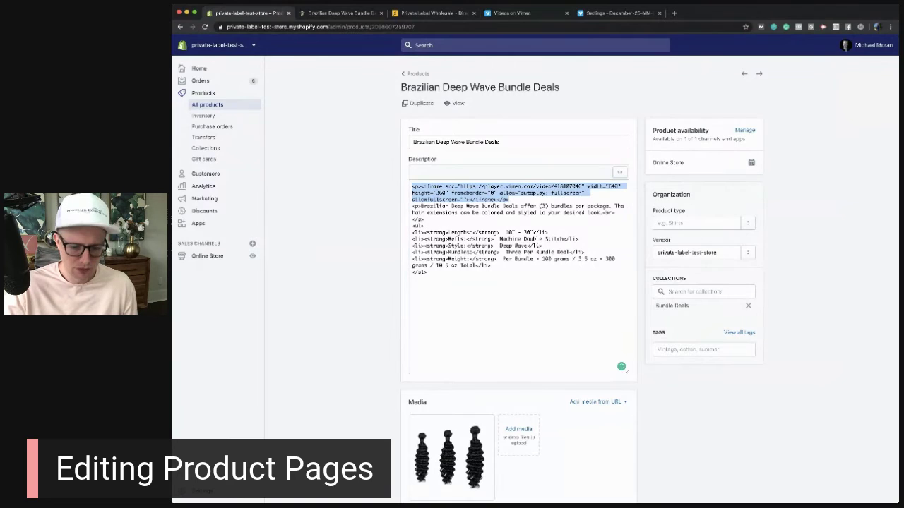
key(BackSpace)
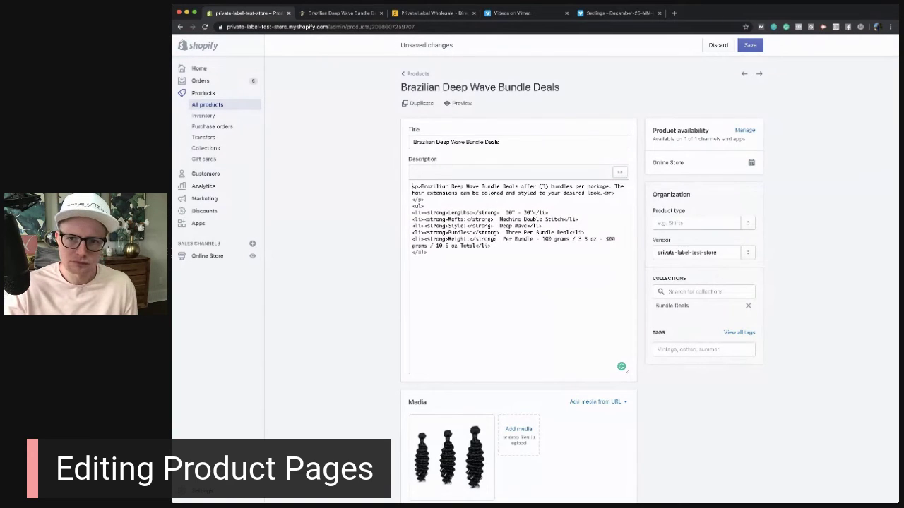
click(749, 45)
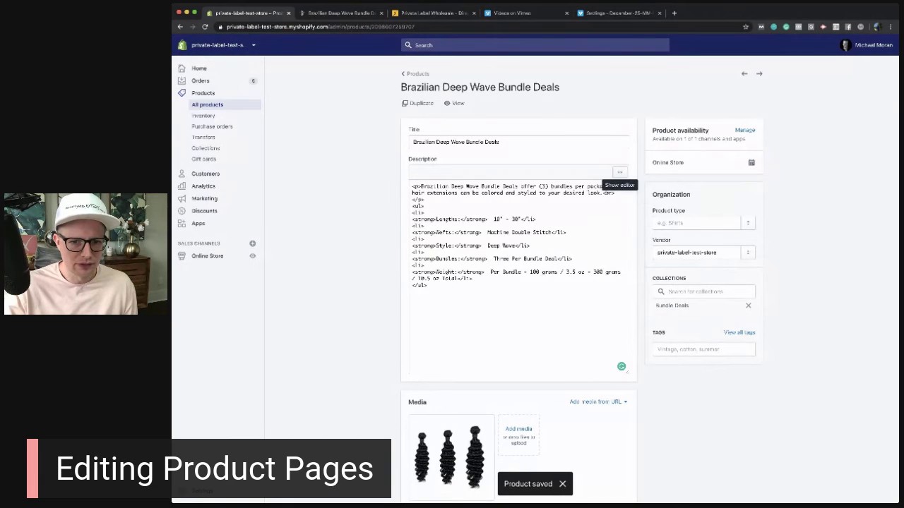
click(619, 172)
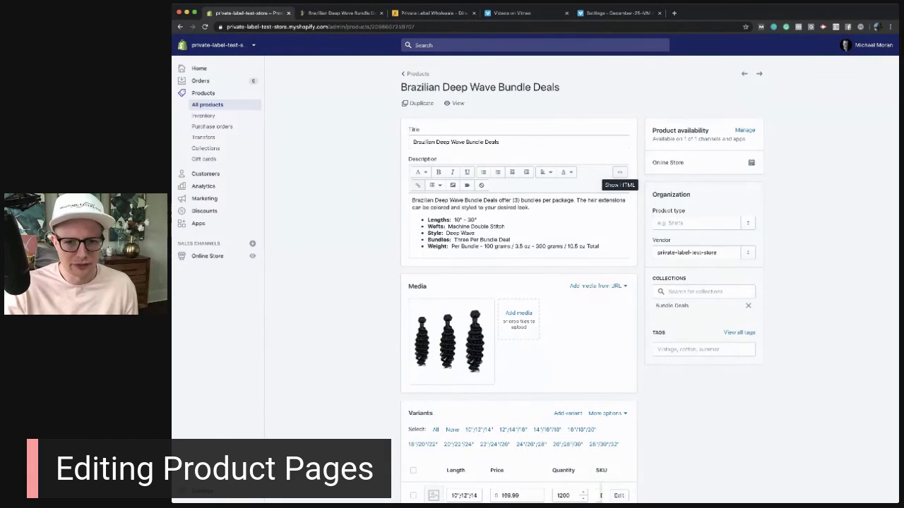
click(620, 173)
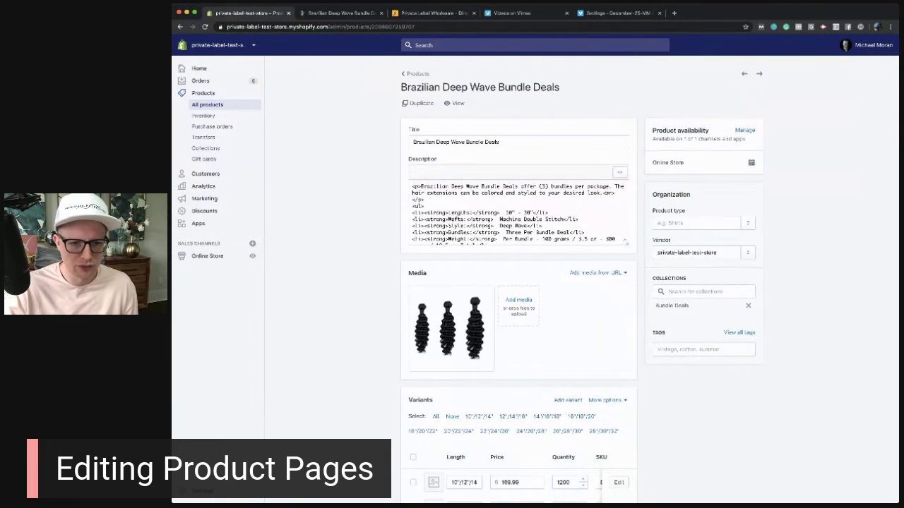
click(619, 172)
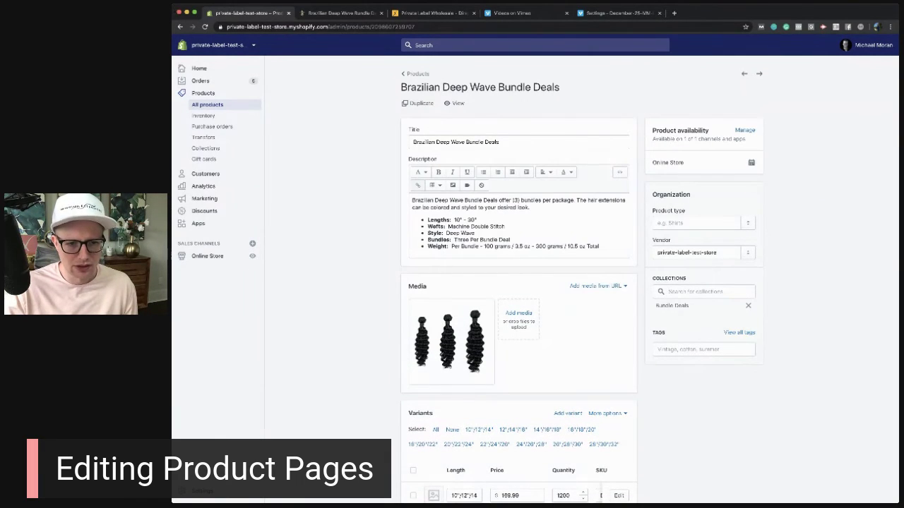
scroll(619, 176, down, 1)
scroll(649, 269, up, 1)
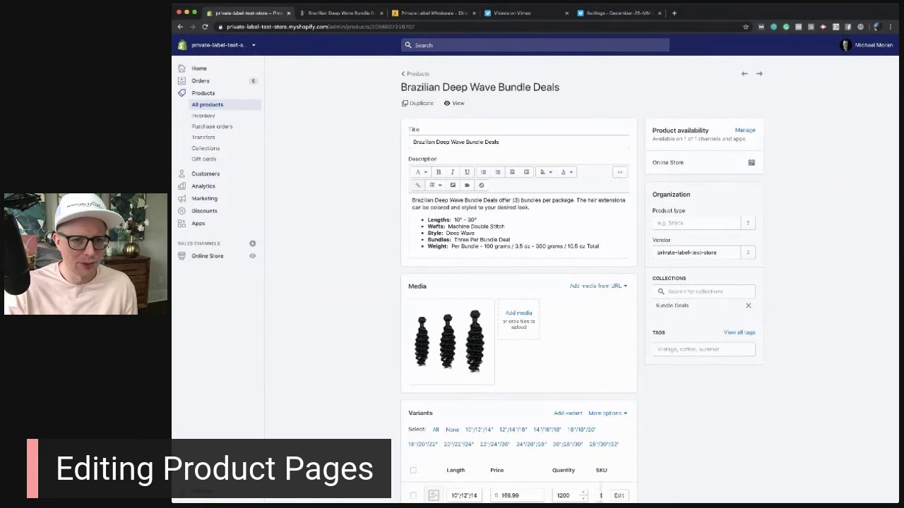
Check the product's description in the online store, and examine the variants and search engine listing on its admin page.
click(453, 104)
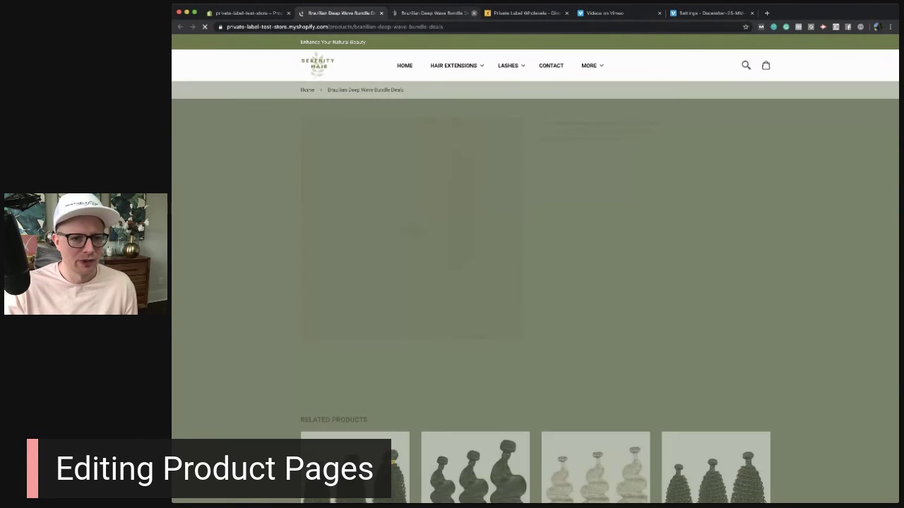
click(471, 12)
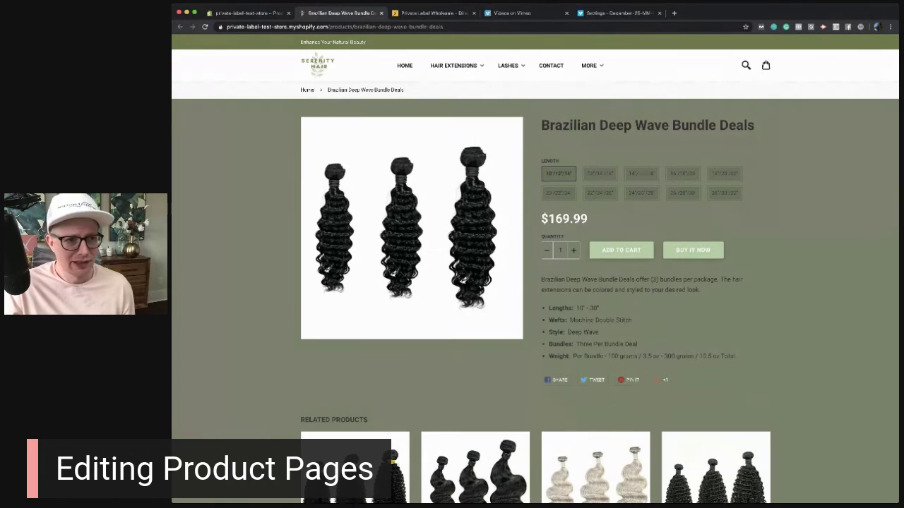
key(ctrl+shift+Tab)
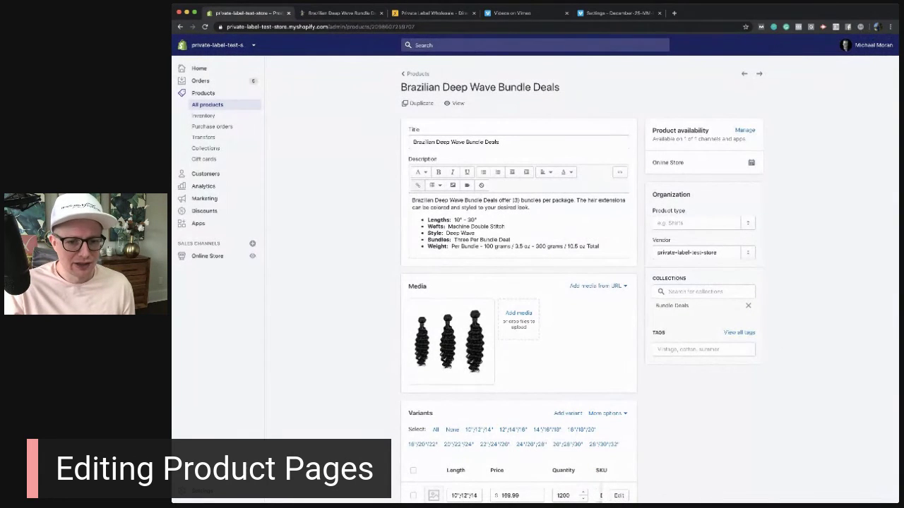
scroll(519, 283, down, 15)
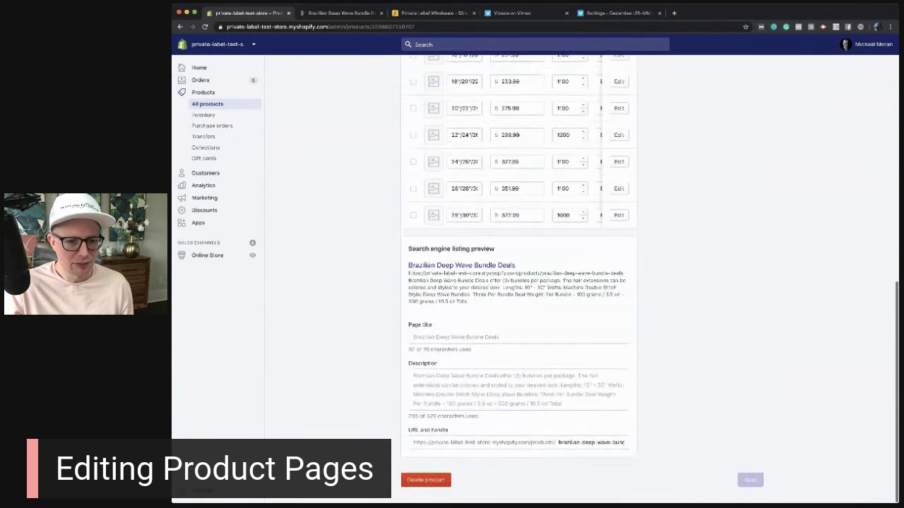
scroll(519, 283, up, 15)
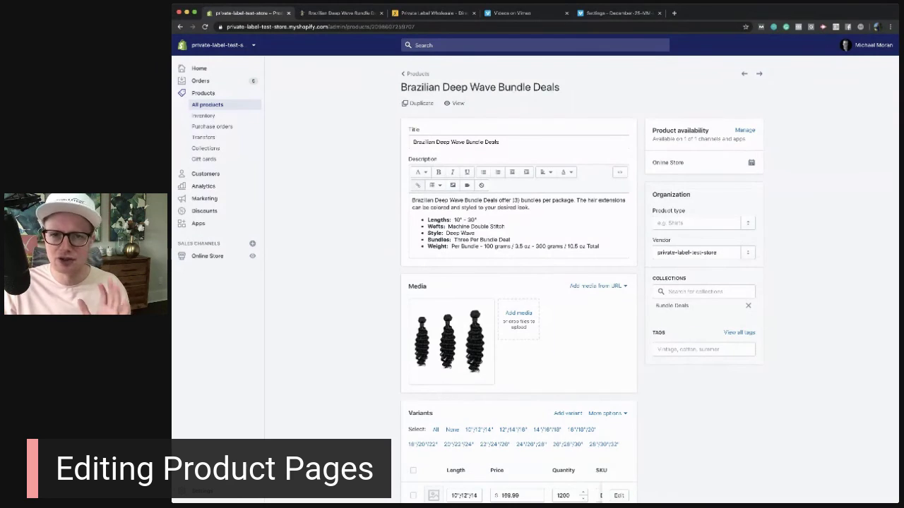
scroll(519, 283, down, 10)
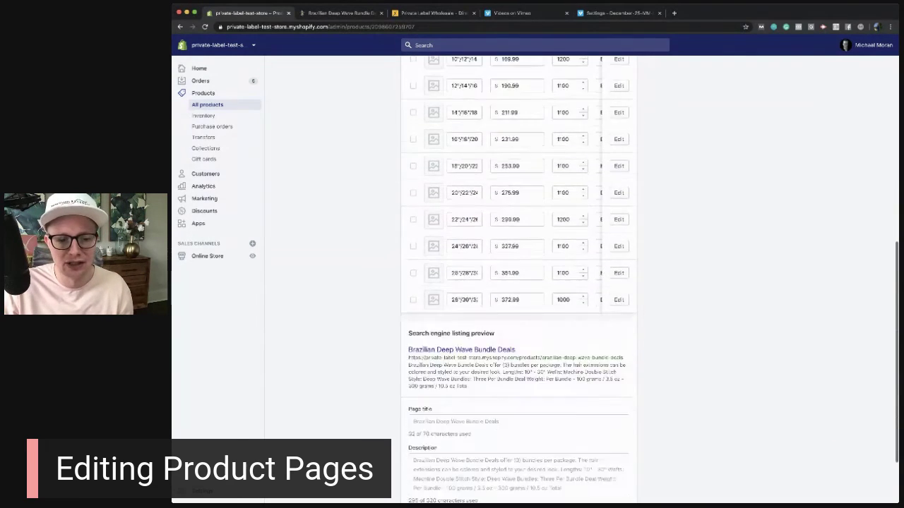
scroll(519, 282, up, 10)
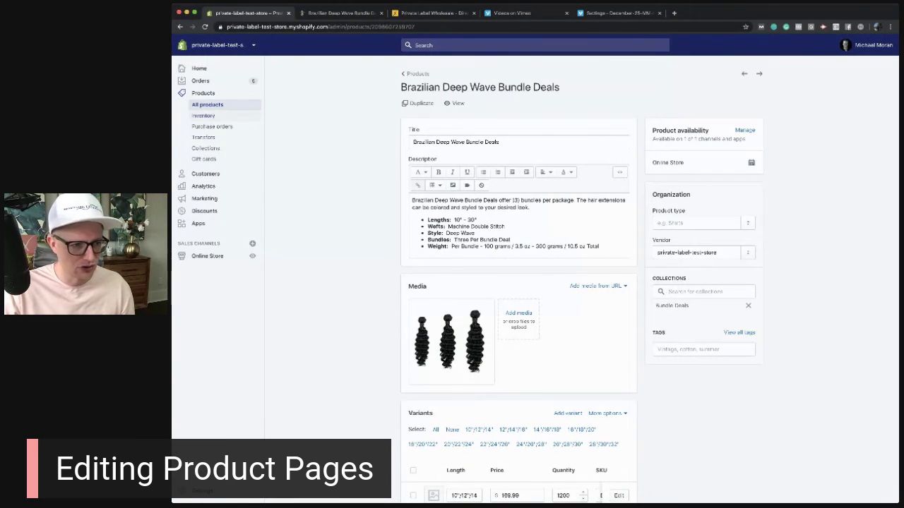
Select all products on the products list, open them in the bulk editor and look through their page titles, meta descriptions and prices.
click(207, 104)
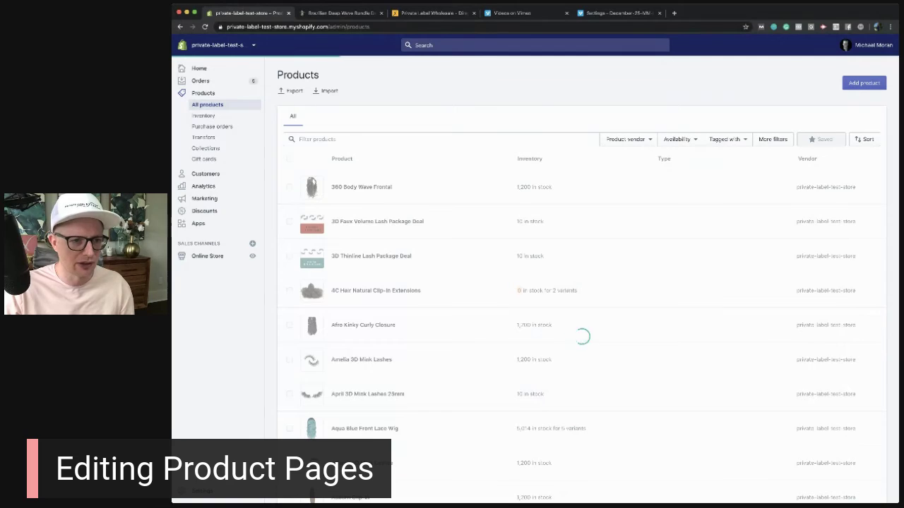
scroll(582, 282, down, 10)
scroll(426, 233, up, 4)
scroll(426, 228, down, 12)
scroll(425, 228, up, 18)
click(289, 159)
click(360, 158)
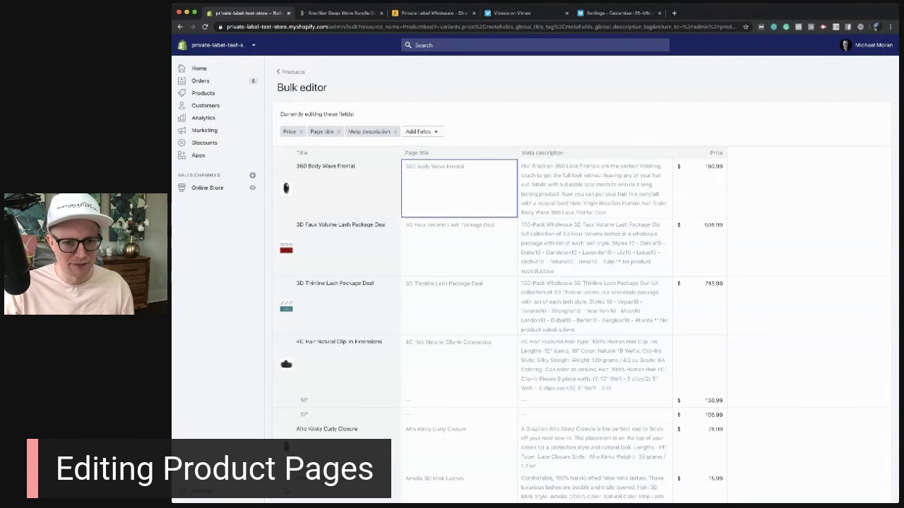
scroll(459, 275, down, 3)
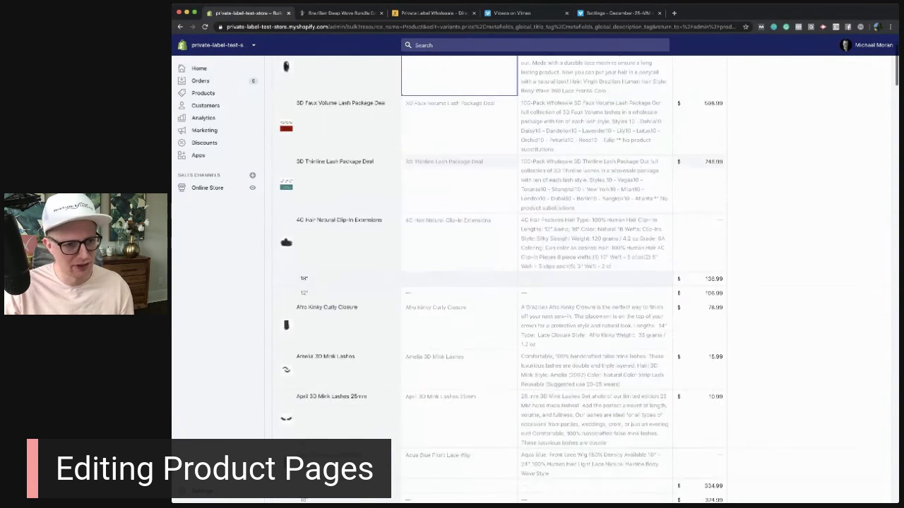
scroll(459, 275, up, 3)
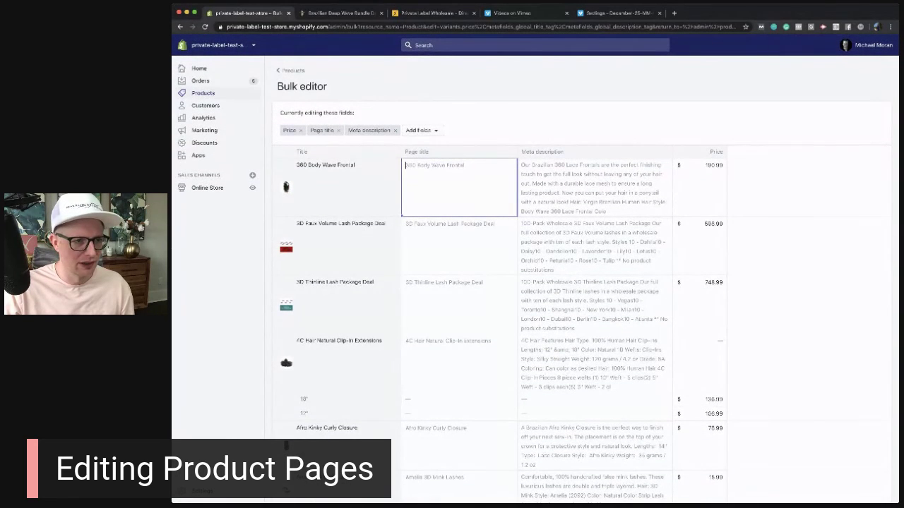
click(206, 105)
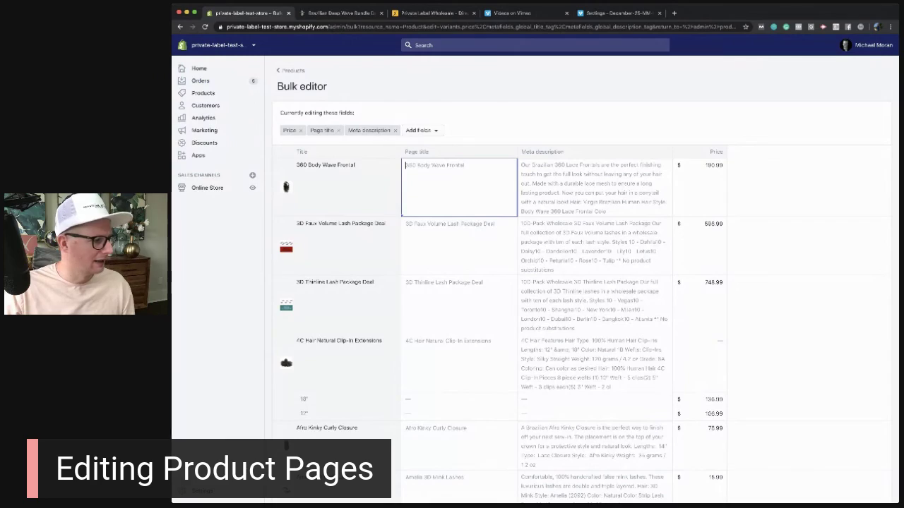